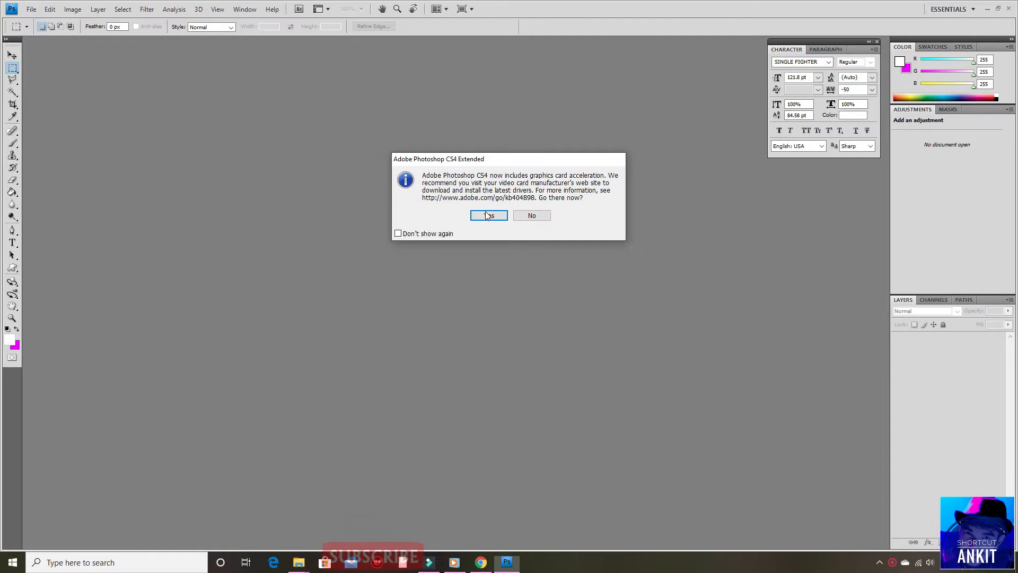
Create a new white RGB document measuring 120 by 120 inches at 70 pixels/inch.
{"action": "left_click", "coordinate": [522, 216]}
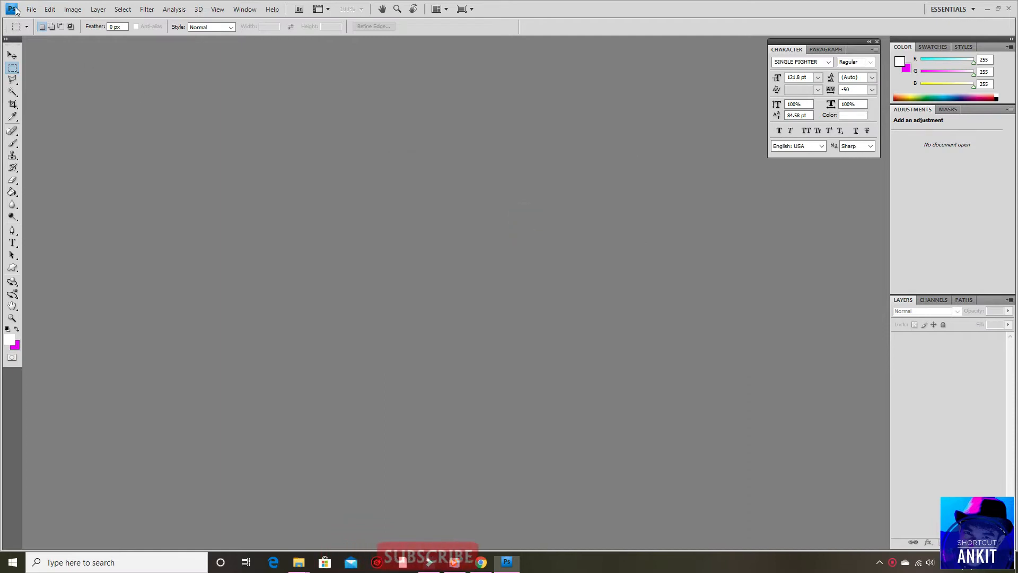
{"action": "left_click", "coordinate": [31, 9]}
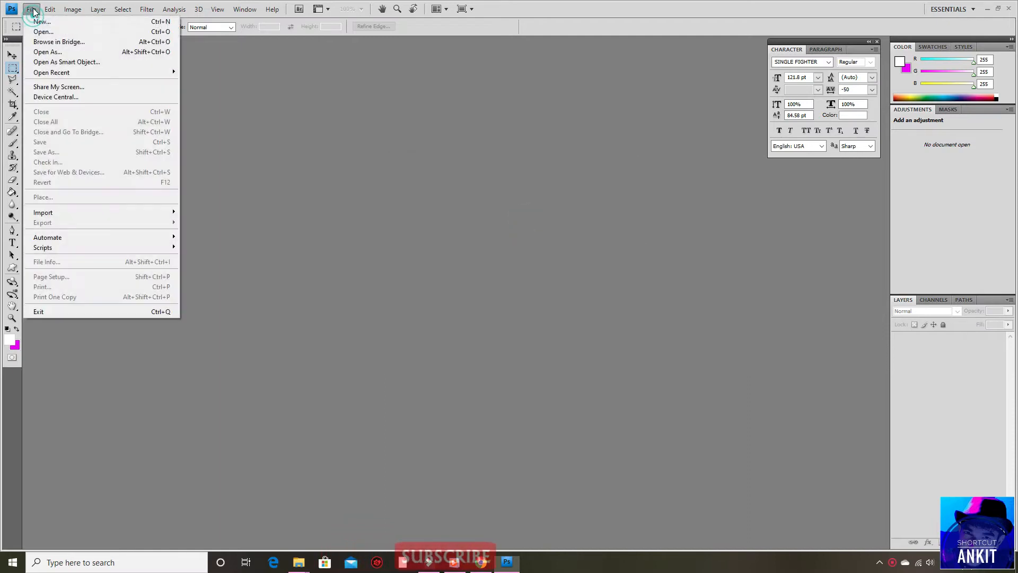
{"action": "left_click", "coordinate": [56, 23]}
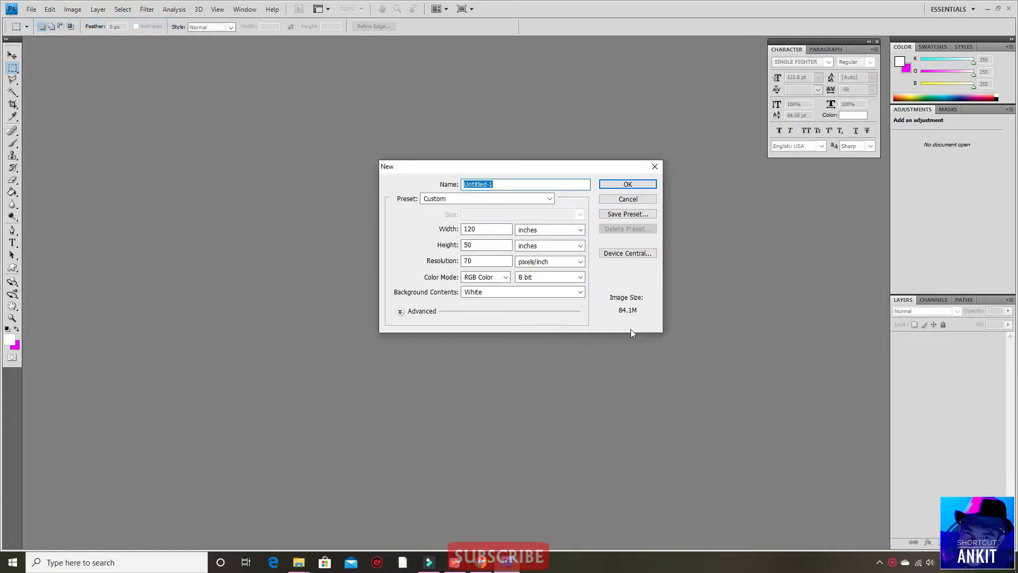
{"action": "left_click", "coordinate": [477, 245]}
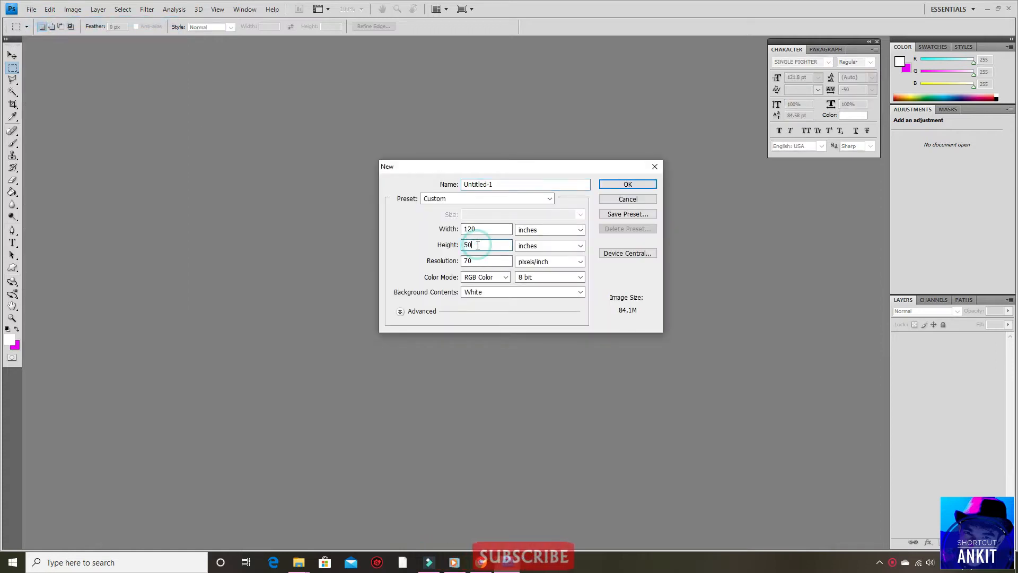
{"action": "key", "text": "BackSpace"}
{"action": "key", "text": "BackSpace"}
{"action": "type", "text": "120"}
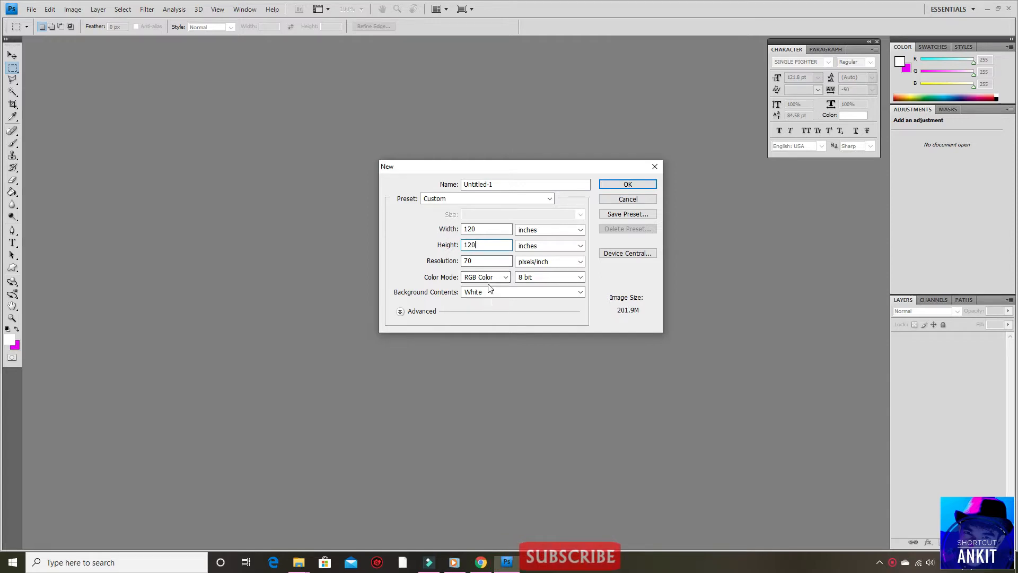
{"action": "left_click", "coordinate": [621, 184]}
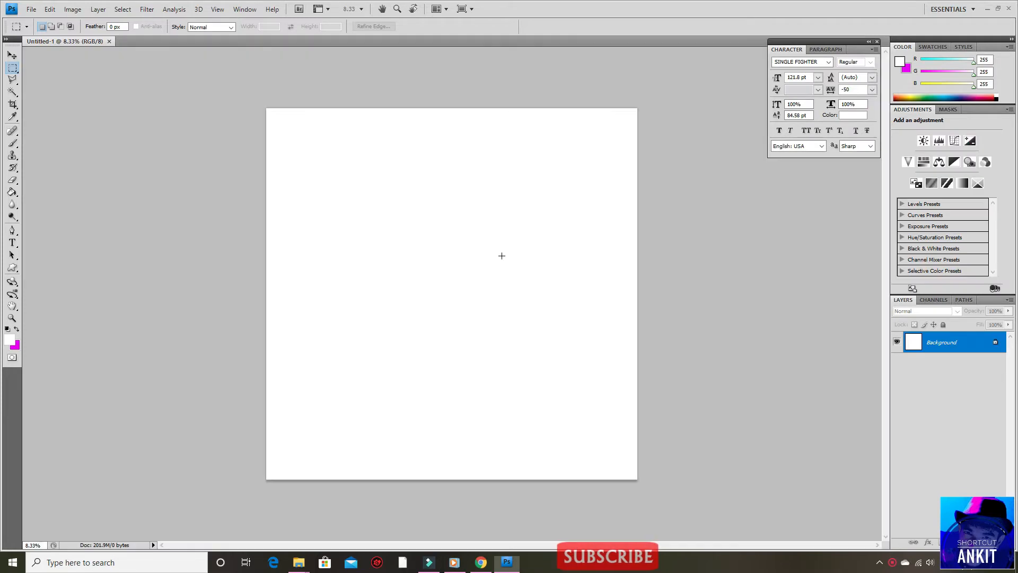
Unlock the background layer and add a Gradient Overlay using the Red, Green preset.
{"action": "double_click", "coordinate": [996, 346]}
{"action": "left_click", "coordinate": [598, 181]}
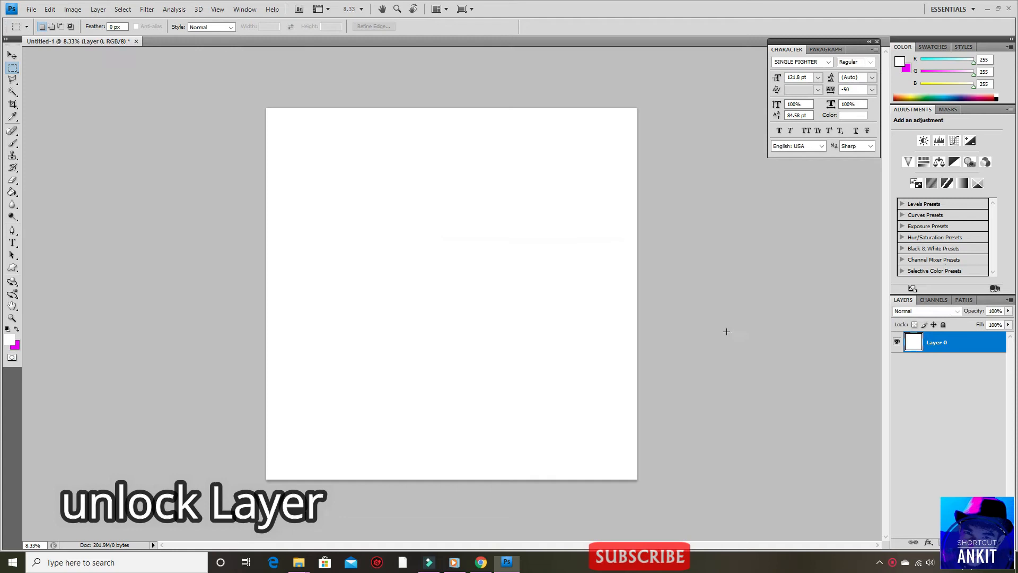
{"action": "left_click", "coordinate": [927, 541]}
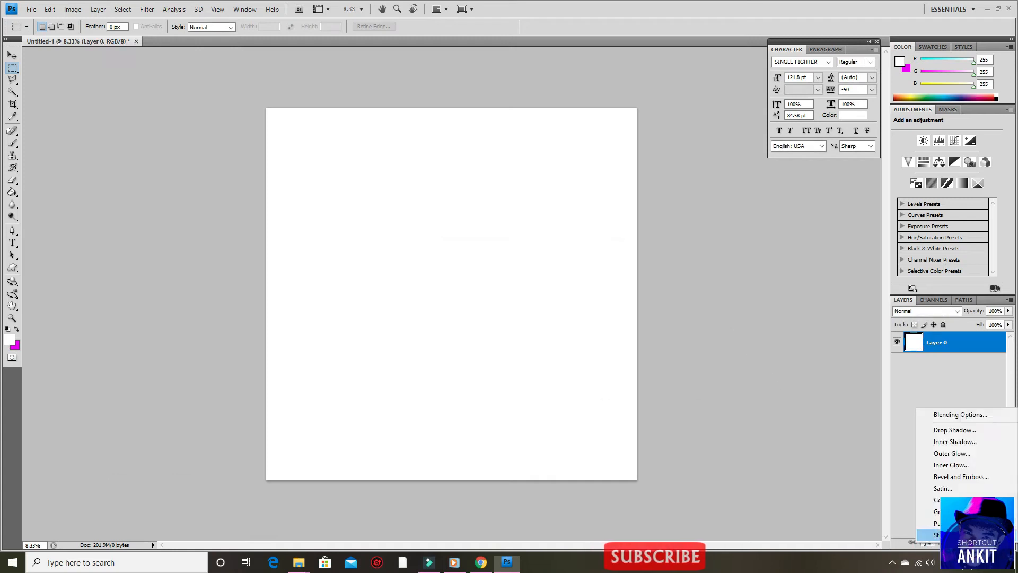
{"action": "left_click", "coordinate": [941, 500]}
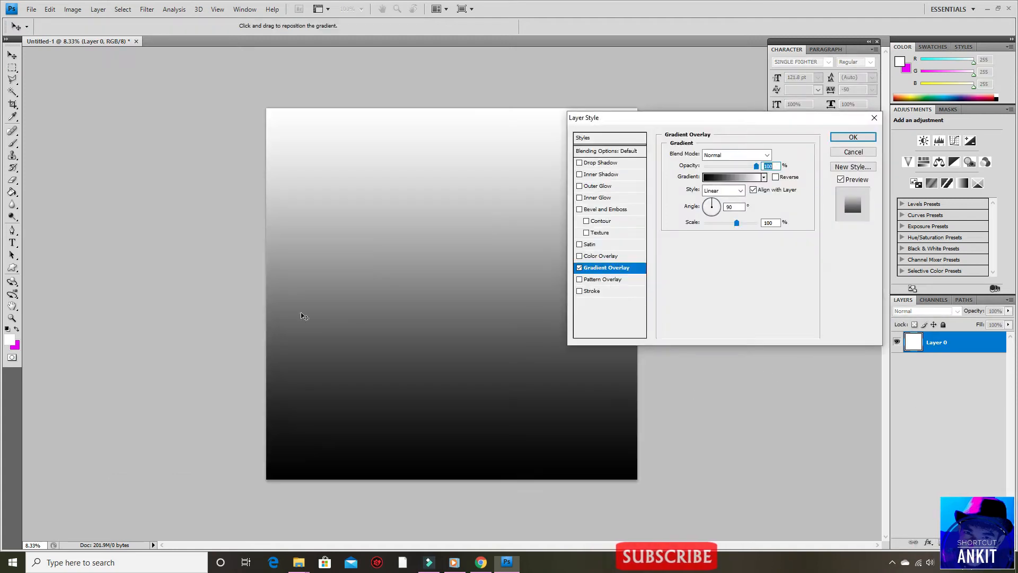
{"action": "left_click", "coordinate": [740, 180]}
{"action": "left_click", "coordinate": [777, 214]}
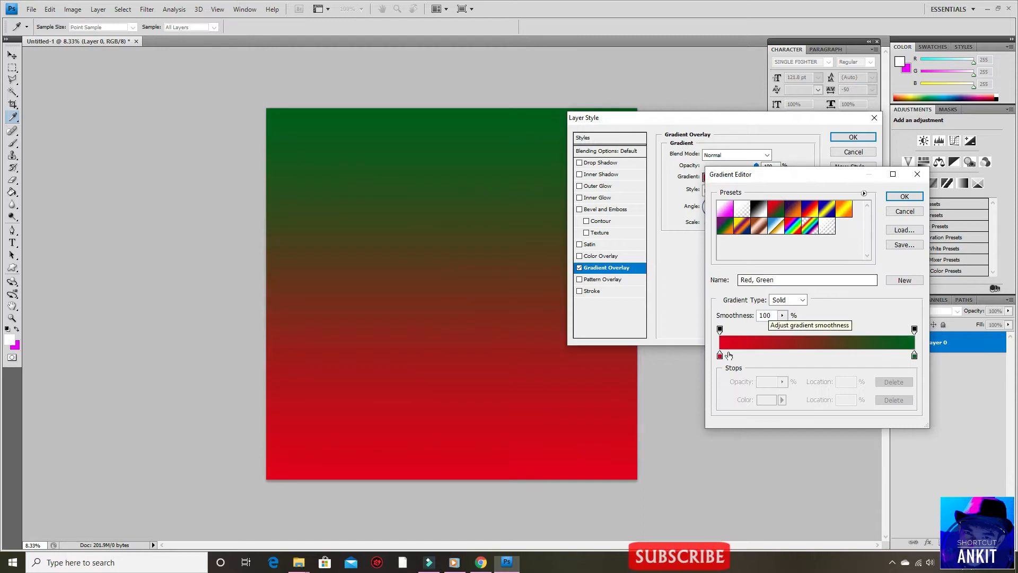
Change the gradient's starting color stop at 0% to orange f38b1b.
{"action": "double_click", "coordinate": [719, 356]}
{"action": "left_click", "coordinate": [597, 384]}
{"action": "left_click", "coordinate": [521, 261]}
{"action": "left_click", "coordinate": [570, 267]}
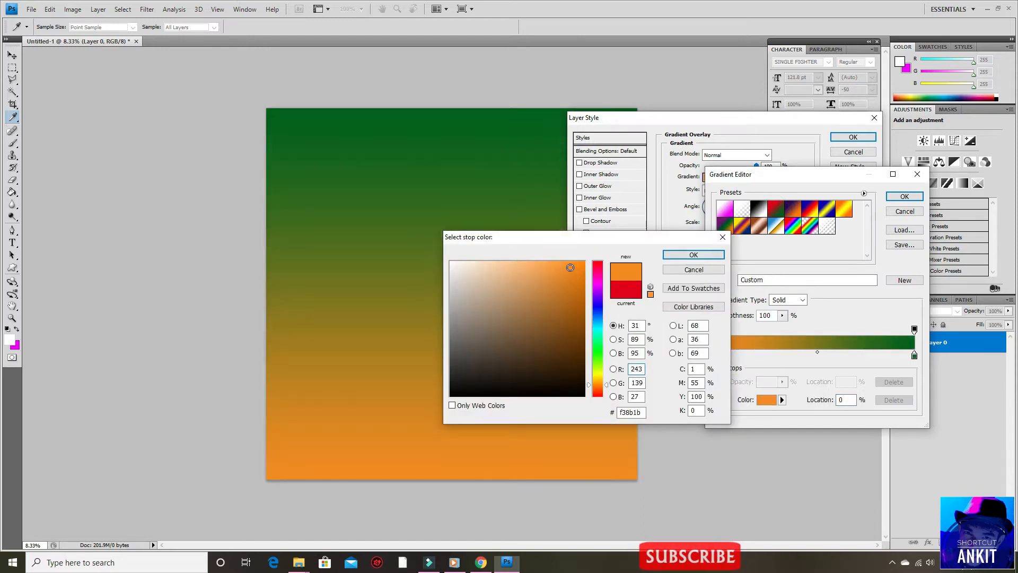
{"action": "left_click", "coordinate": [694, 255]}
Change the gradient's end color stop at 100% to bright red and tilt the overlay angle slightly clockwise.
{"action": "double_click", "coordinate": [914, 356]}
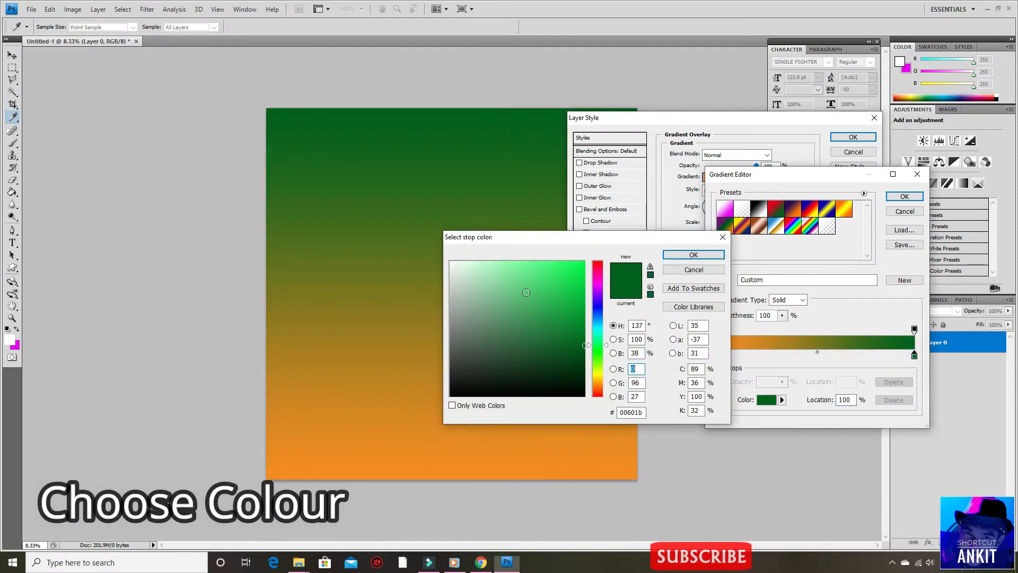
{"action": "left_click", "coordinate": [597, 395]}
{"action": "left_click", "coordinate": [570, 262]}
{"action": "left_click", "coordinate": [694, 255]}
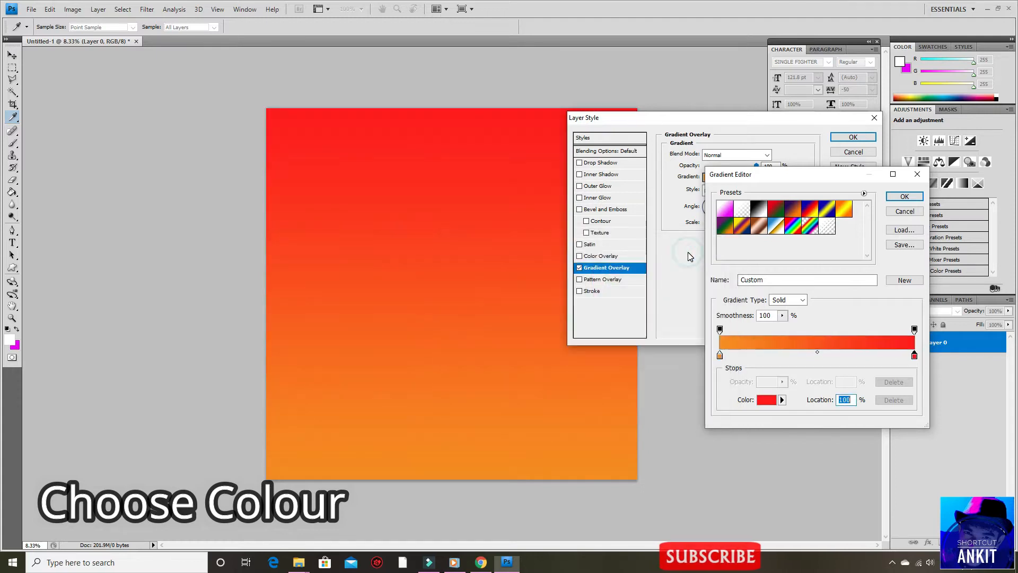
{"action": "left_click", "coordinate": [904, 196]}
{"action": "mouse_move", "coordinate": [712, 204]}
{"action": "left_mouse_down"}
{"action": "mouse_move", "coordinate": [724, 207]}
{"action": "mouse_move", "coordinate": [709, 210]}
{"action": "mouse_move", "coordinate": [716, 205]}
{"action": "left_mouse_up"}
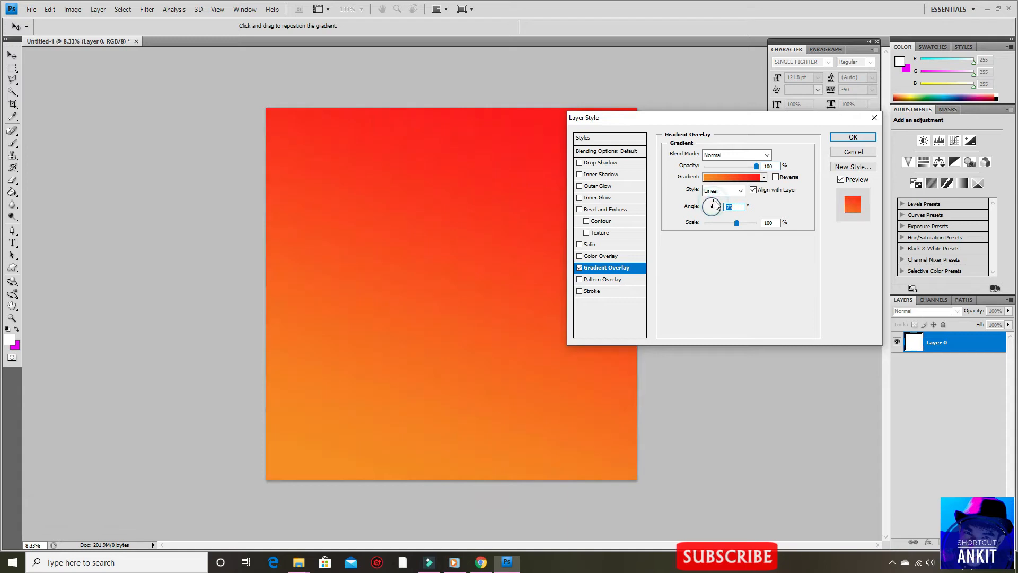
{"action": "left_click", "coordinate": [853, 137]}
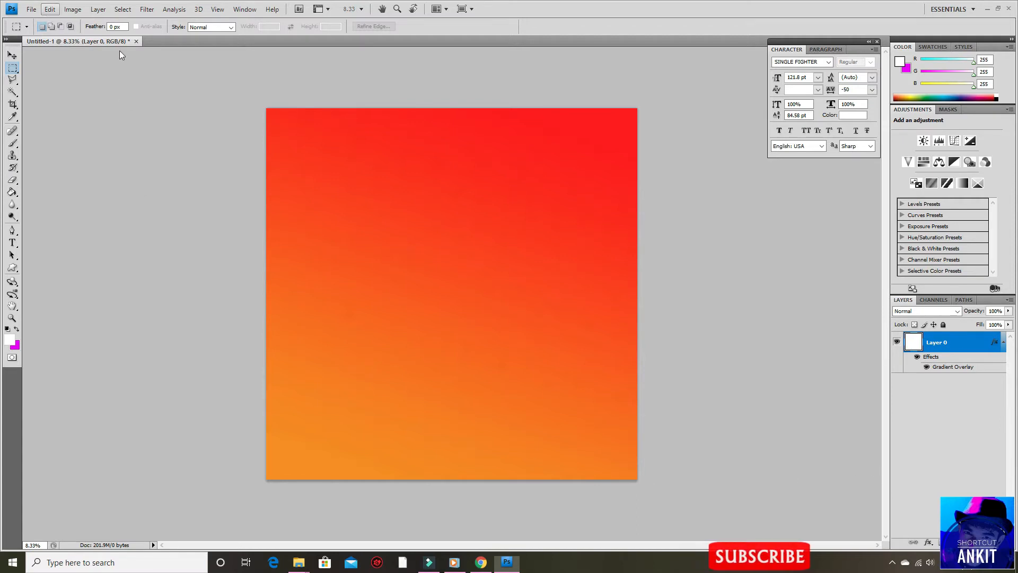
{"action": "left_click", "coordinate": [987, 10]}
{"action": "double_click", "coordinate": [69, 191]}
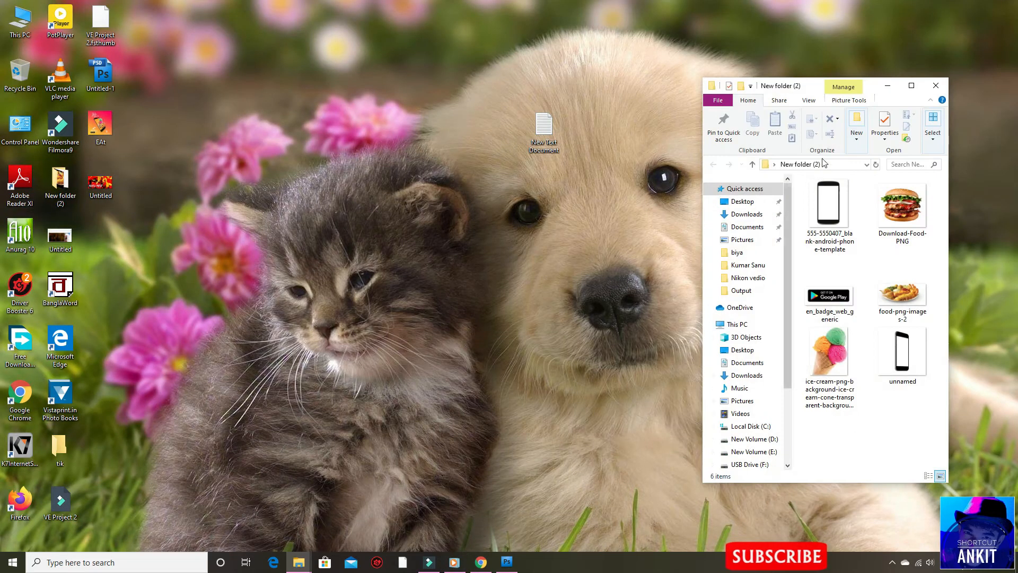
{"action": "left_click", "coordinate": [911, 86]}
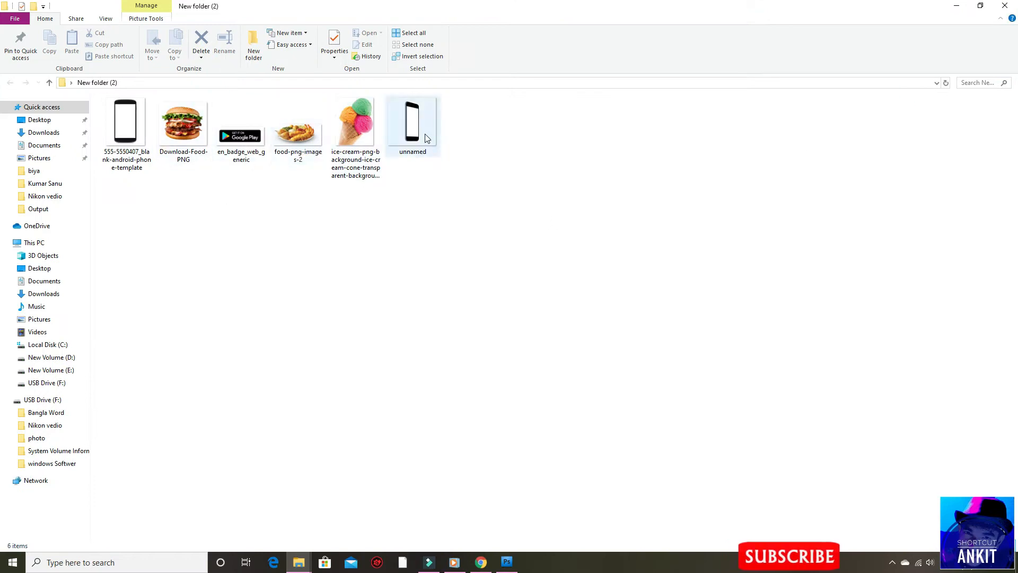
{"action": "left_click", "coordinate": [125, 126]}
{"action": "left_click_drag", "start_coordinate": [187, 205], "coordinate": [409, 273]}
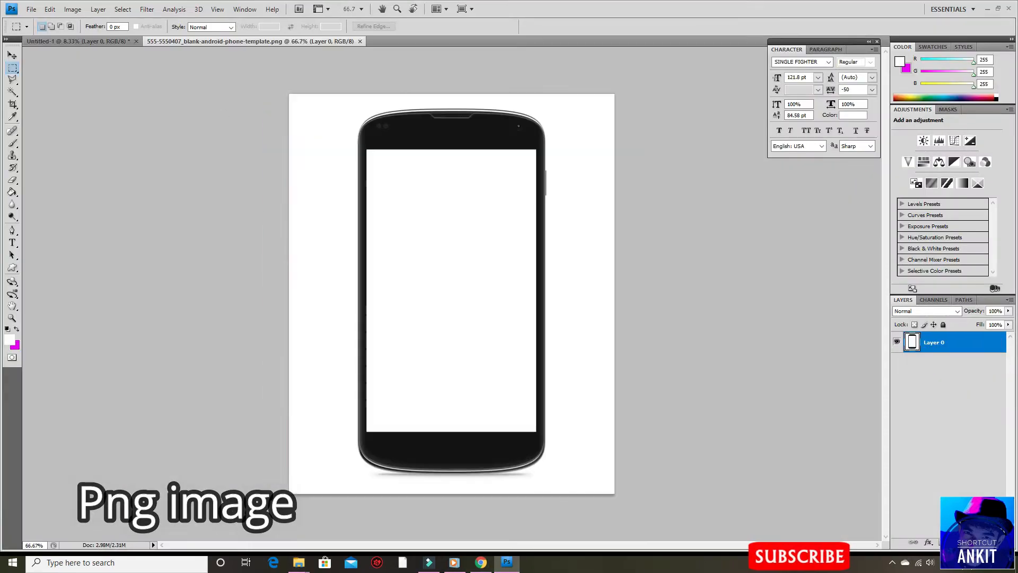
Remove the white background around the phone and the white area of its screen with Magic Wand selections.
{"action": "left_click", "coordinate": [13, 92]}
{"action": "left_click", "coordinate": [320, 190]}
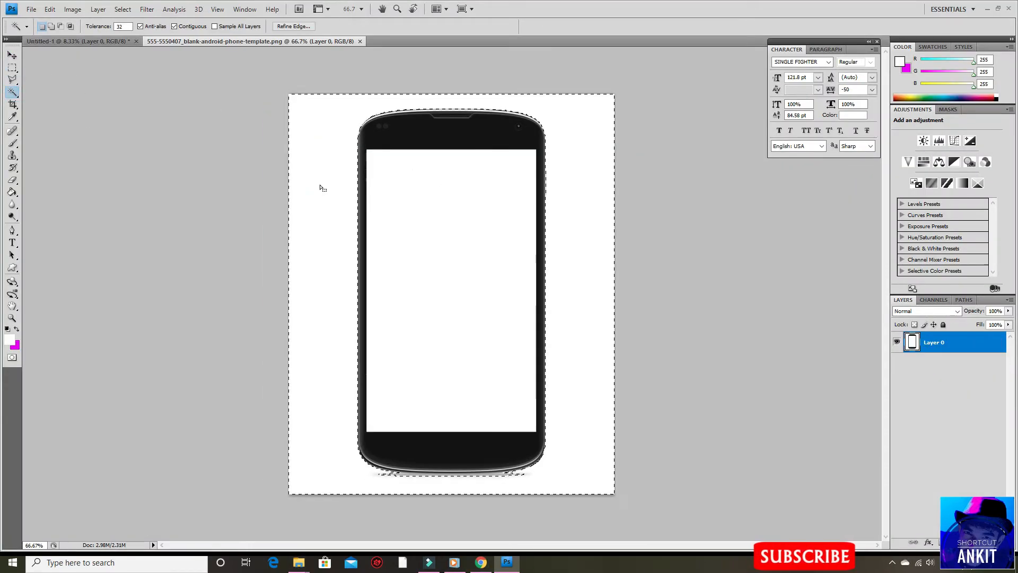
{"action": "key", "text": "Delete"}
{"action": "left_click", "coordinate": [439, 269]}
{"action": "key", "text": "Delete"}
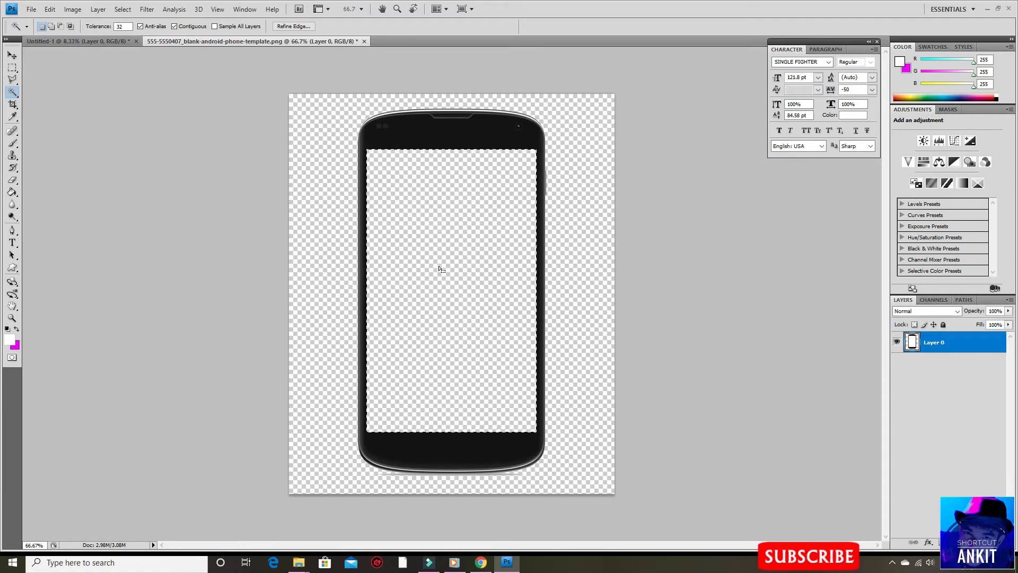
{"action": "key", "text": "ctrl+z"}
{"action": "left_click", "coordinate": [13, 58]}
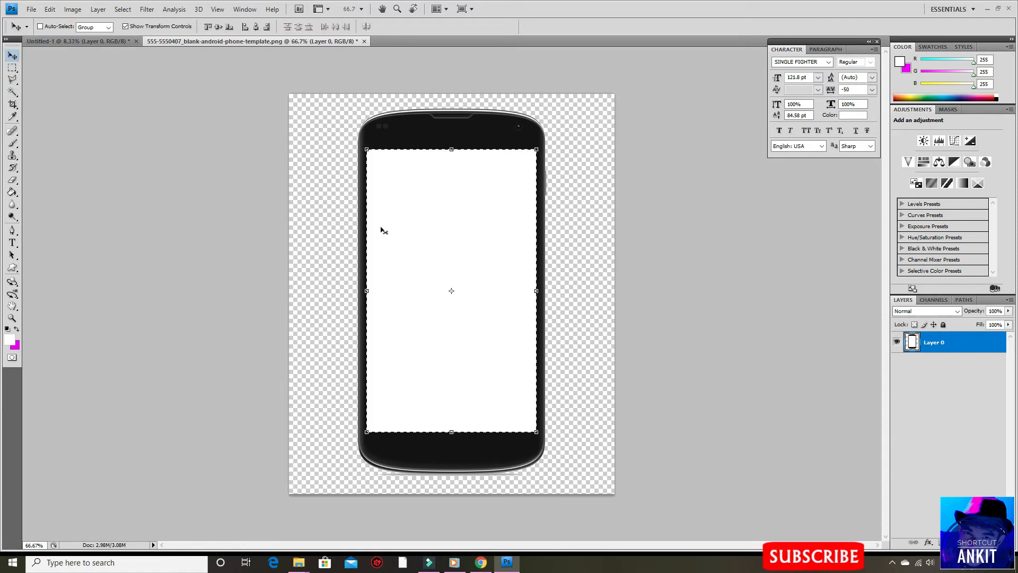
{"action": "key", "text": "Delete"}
Bring the phone cutout into the Untitled-1 document, scale it up proportionally and place it near the canvas center.
{"action": "left_click", "coordinate": [88, 41]}
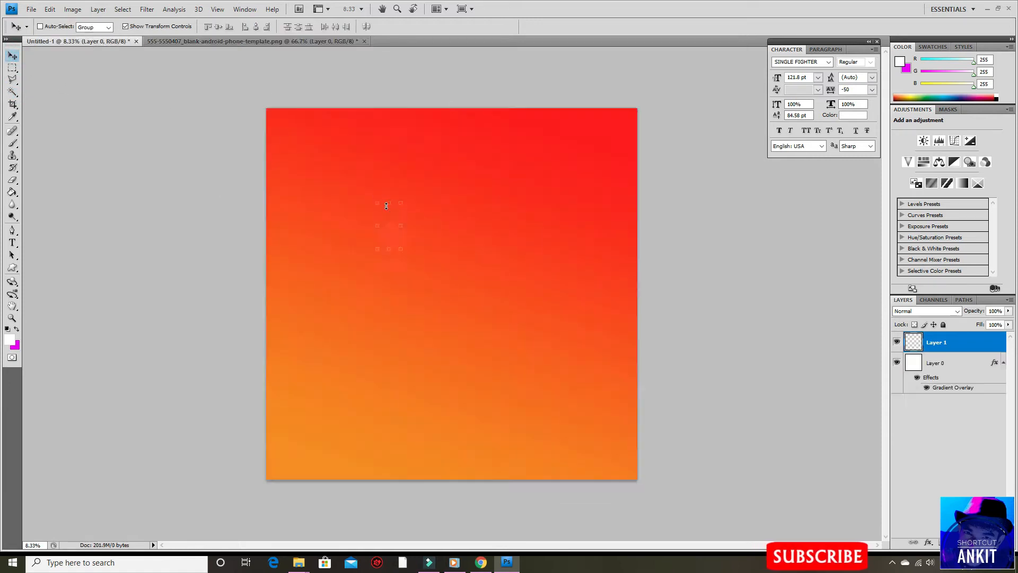
{"action": "left_click_drag", "start_coordinate": [402, 248], "coordinate": [457, 359]}
{"action": "left_click_drag", "start_coordinate": [402, 182], "coordinate": [401, 271]}
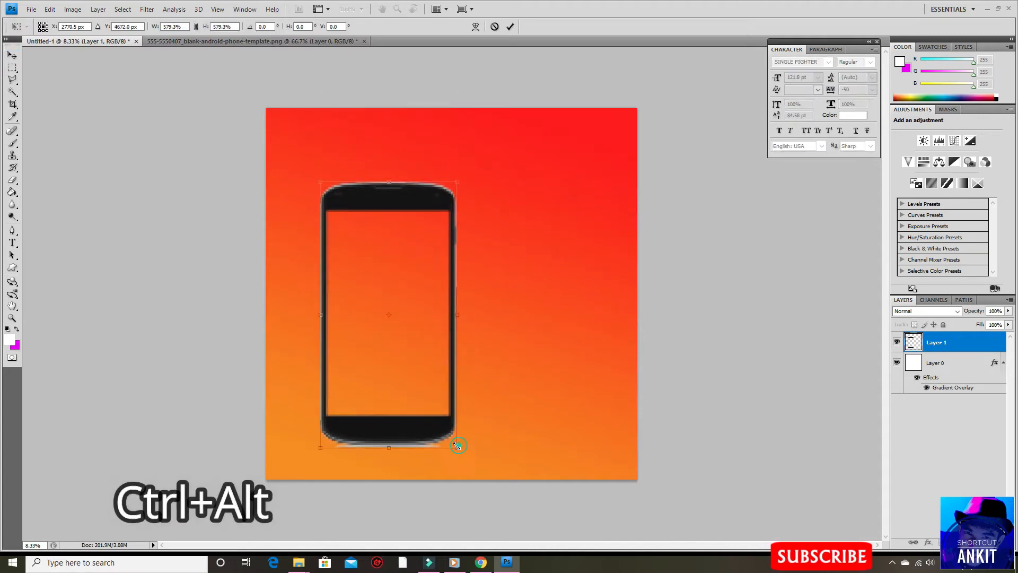
{"action": "left_click_drag", "start_coordinate": [457, 446], "coordinate": [439, 413]}
{"action": "key", "text": "Return"}
{"action": "left_click_drag", "start_coordinate": [403, 323], "coordinate": [461, 254]}
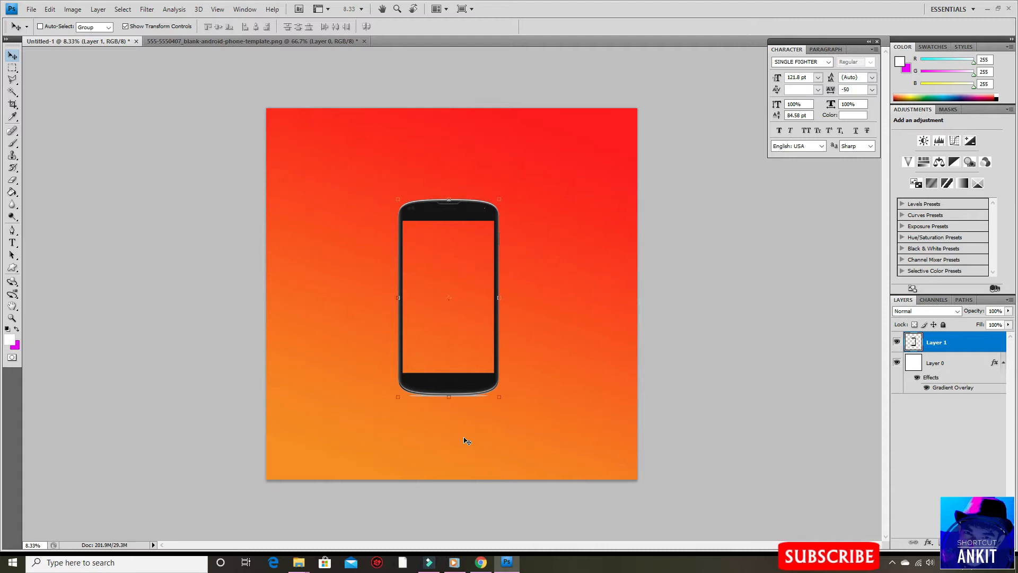
Rotate the phone counter-clockwise by about 17° and distort its corners into a slight perspective tilt.
{"action": "left_click_drag", "start_coordinate": [503, 403], "coordinate": [502, 248]}
{"action": "left_click_drag", "start_coordinate": [459, 192], "coordinate": [459, 215]}
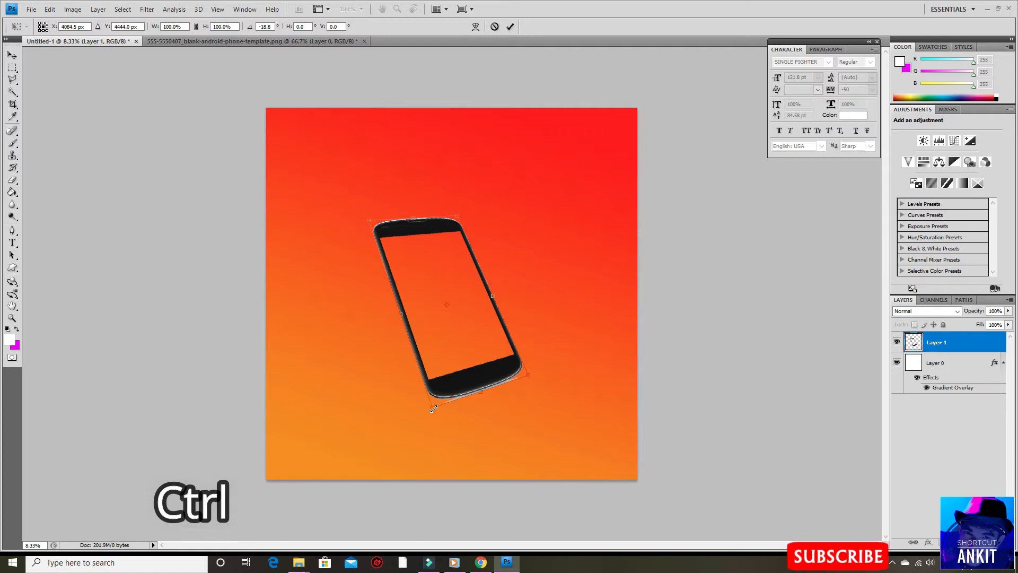
{"action": "left_click_drag", "start_coordinate": [433, 411], "coordinate": [436, 407]}
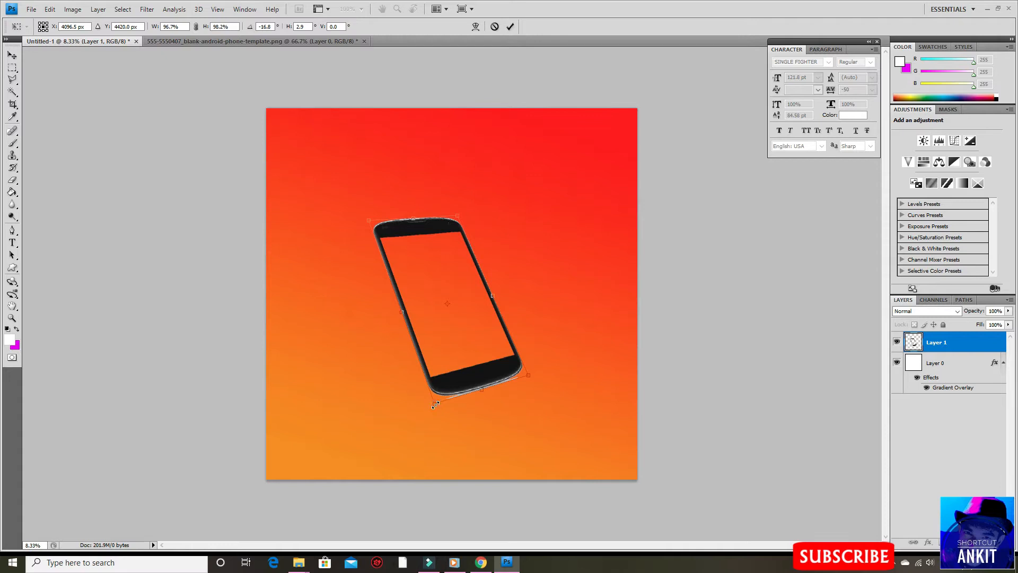
{"action": "key", "text": "Return"}
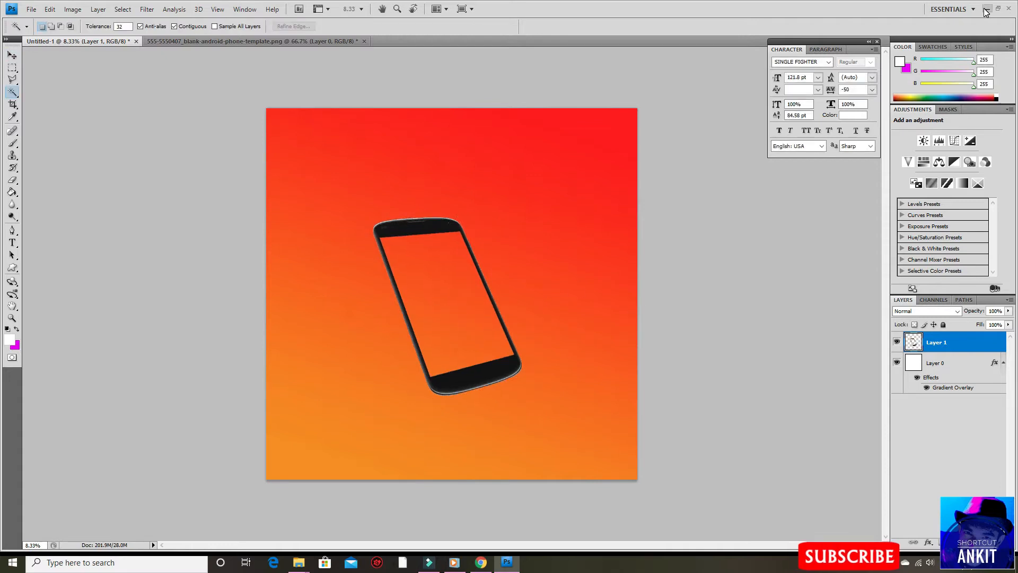
Outline the left half of the phone with the Polygonal Lasso and copy that selection to a new layer.
{"action": "key", "text": "ctrl+plus"}
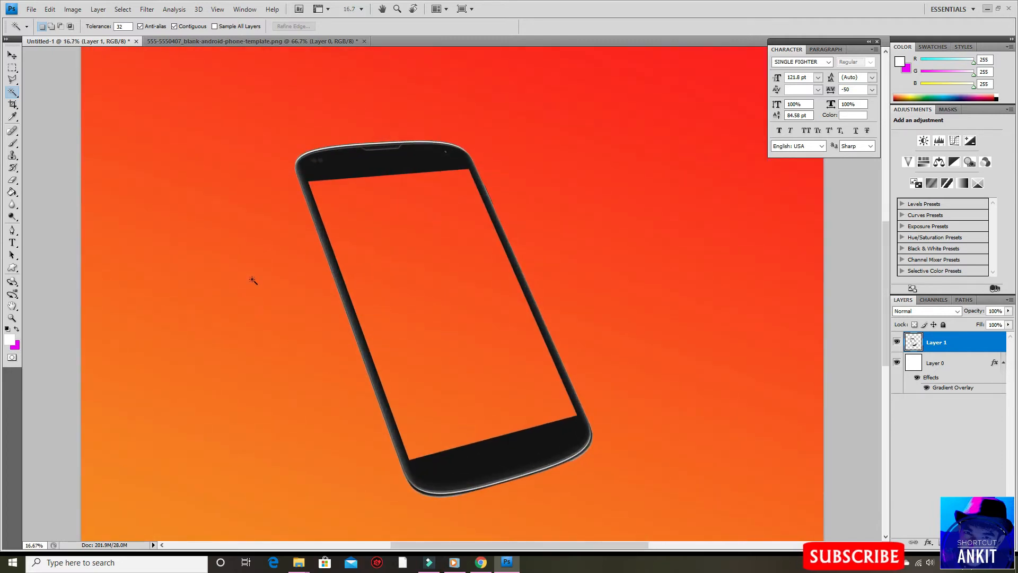
{"action": "left_click", "coordinate": [13, 80]}
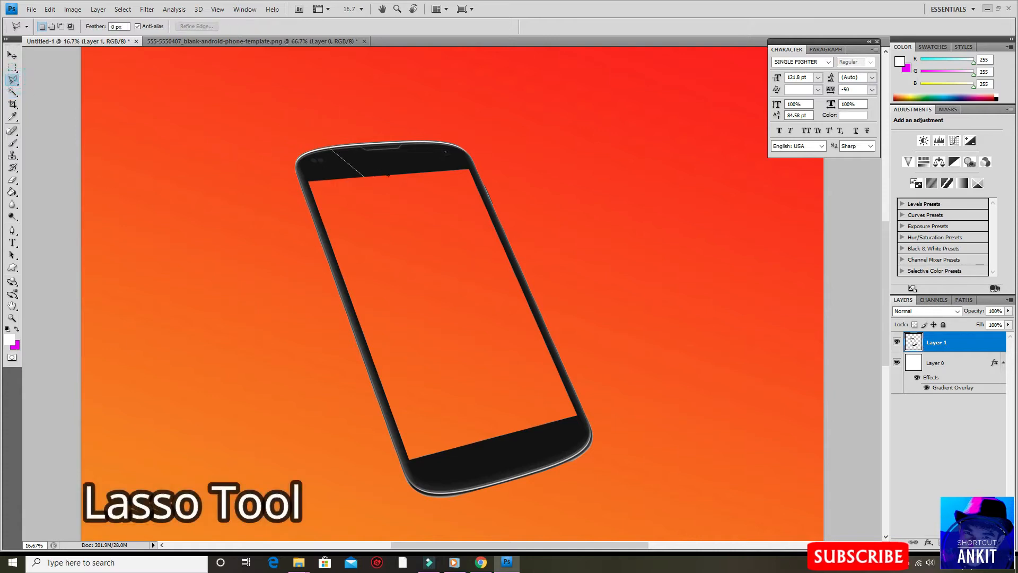
{"action": "left_click", "coordinate": [390, 124]}
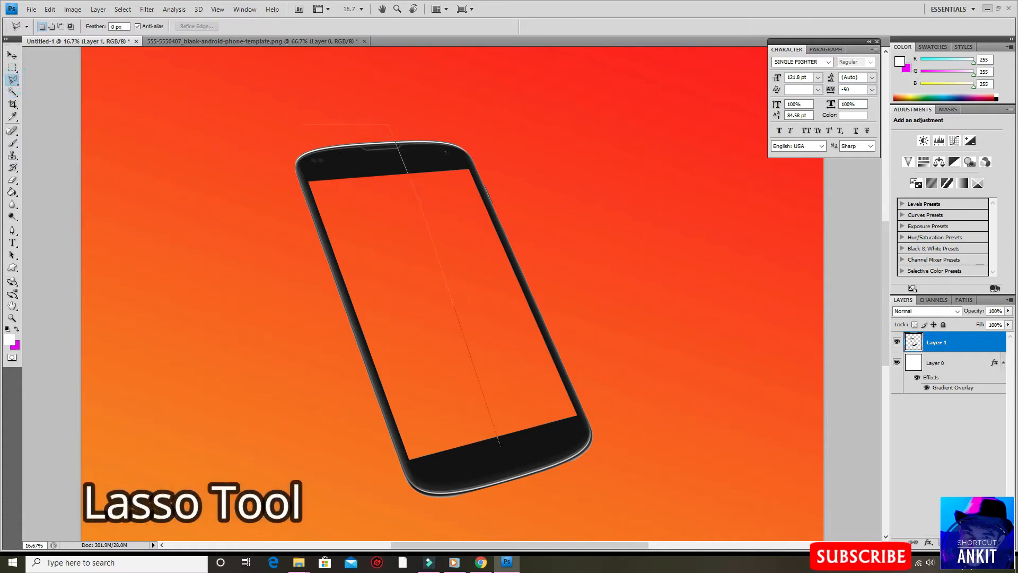
{"action": "left_click", "coordinate": [490, 447]}
{"action": "left_click", "coordinate": [585, 497]}
{"action": "left_click", "coordinate": [420, 510]}
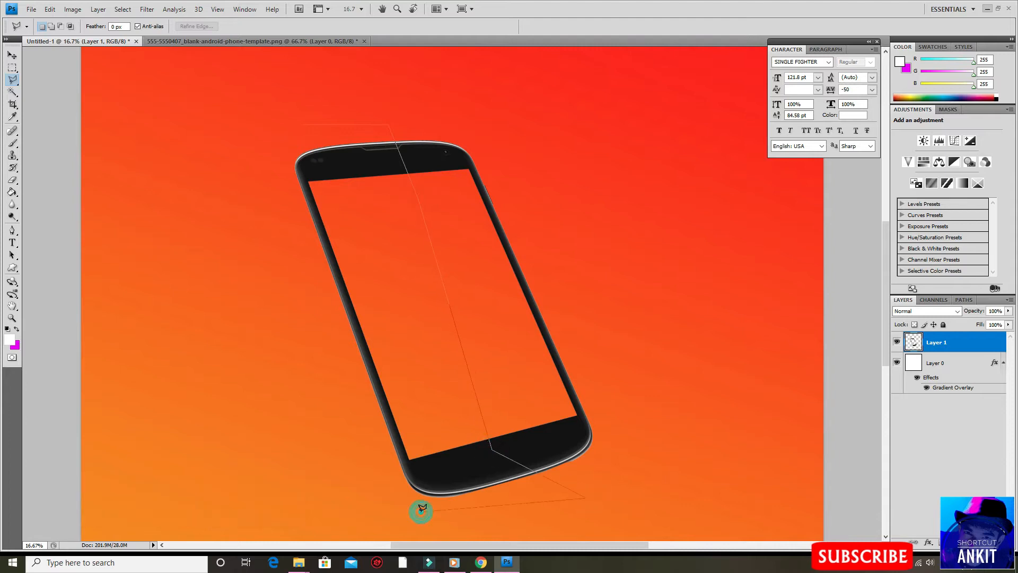
{"action": "left_click", "coordinate": [350, 428]}
{"action": "left_click", "coordinate": [276, 297]}
{"action": "left_click", "coordinate": [278, 157]}
{"action": "left_click", "coordinate": [305, 121]}
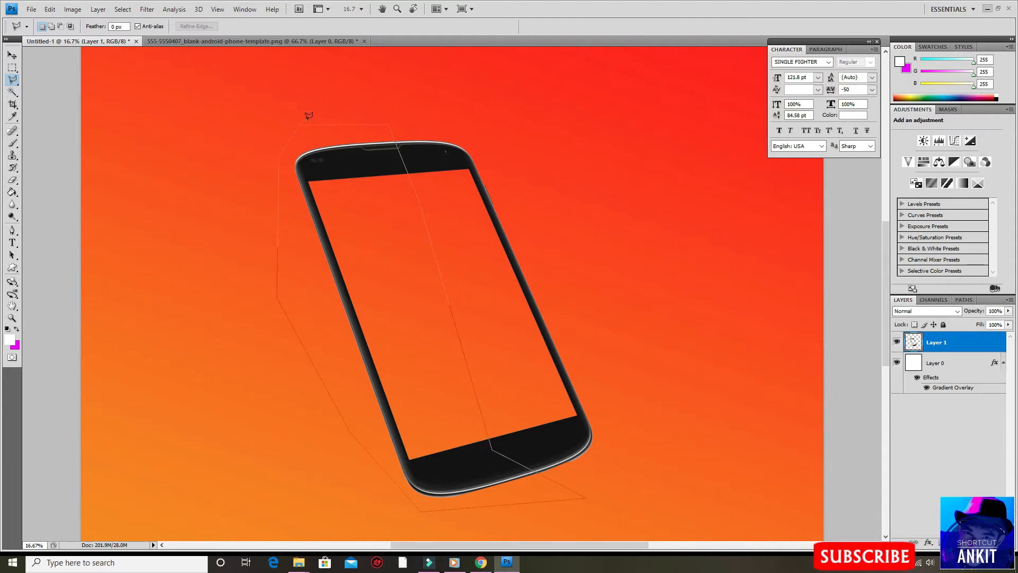
{"action": "key", "text": "ctrl+j"}
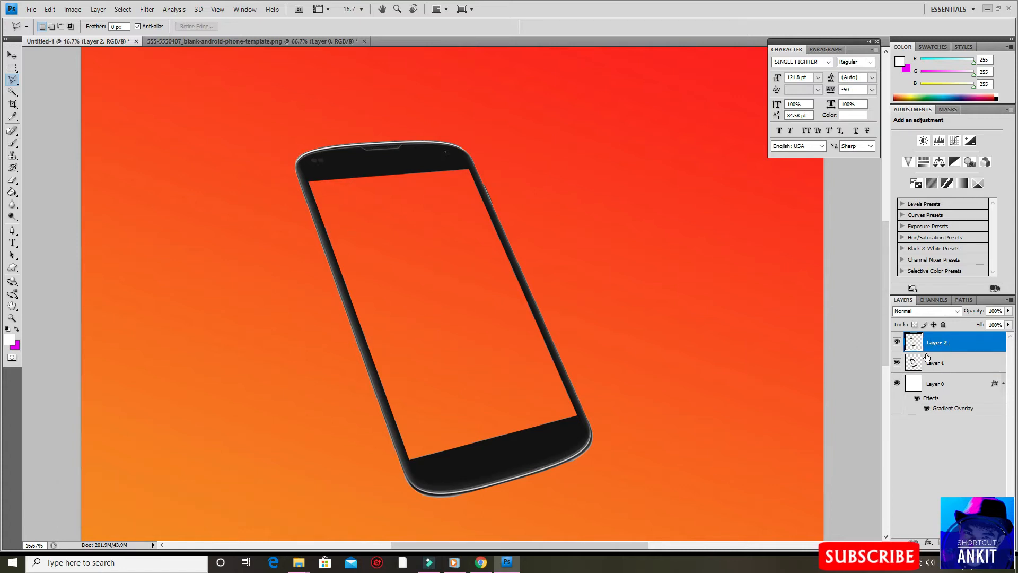
Check the copied phone half against the original by toggling the visibility of Layer 2 and Layer 1.
{"action": "left_click", "coordinate": [897, 342]}
{"action": "left_click", "coordinate": [897, 342]}
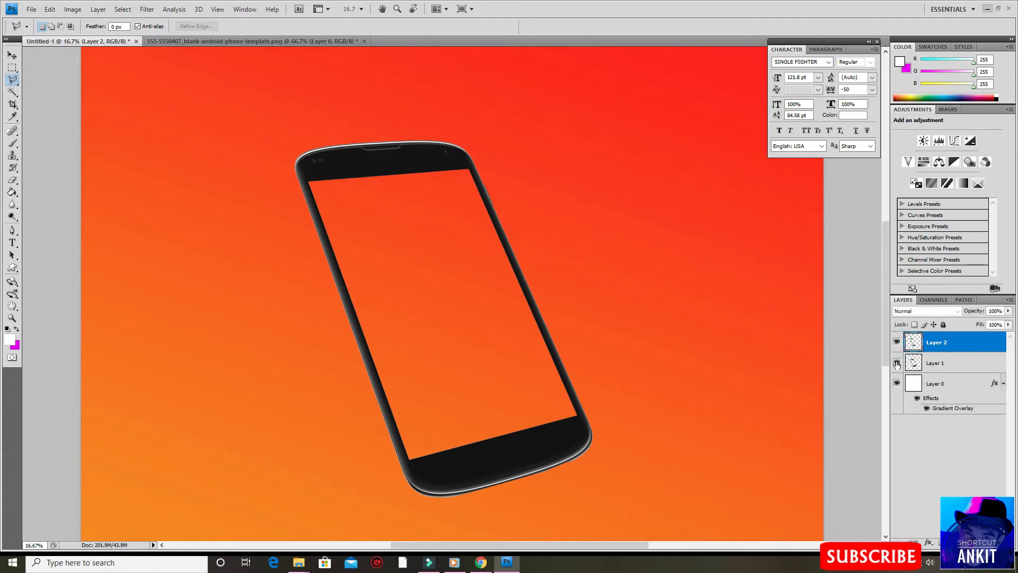
{"action": "left_click", "coordinate": [896, 363]}
{"action": "left_click", "coordinate": [896, 363]}
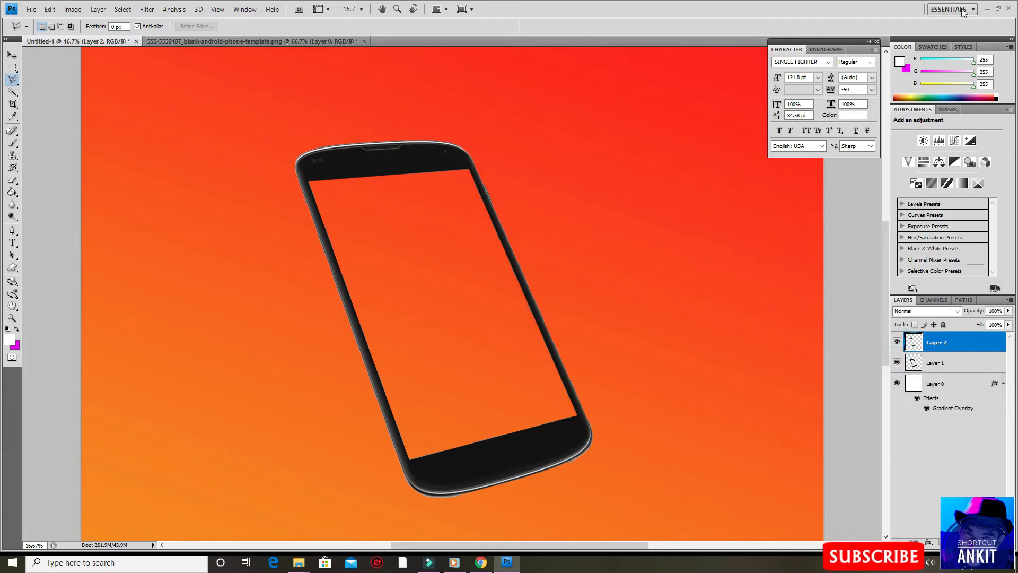
Open food-png-images-2.png from the image folder and bring the food plate into the Untitled-1 document as a new layer.
{"action": "left_click", "coordinate": [987, 8]}
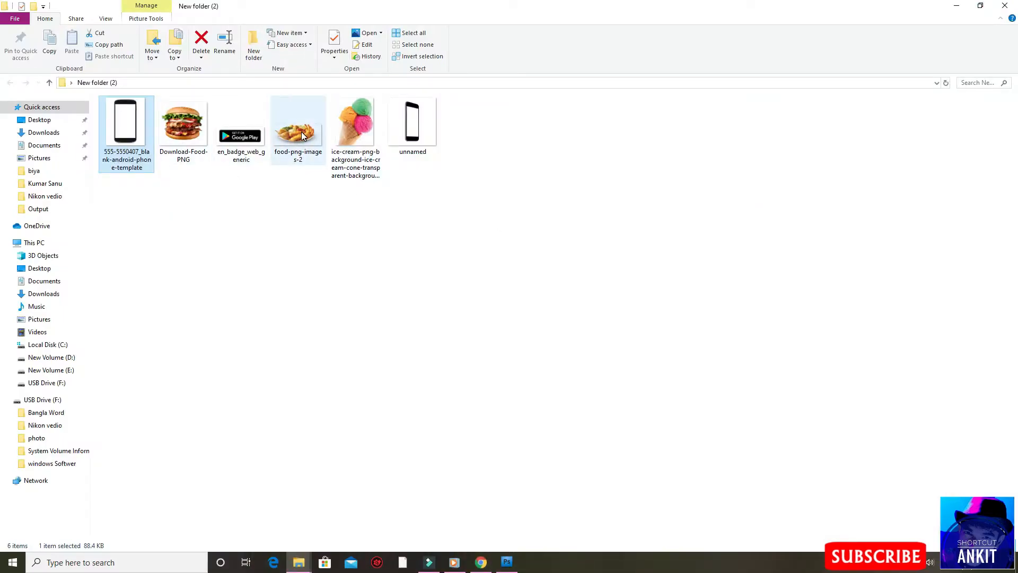
{"action": "left_click_drag", "start_coordinate": [300, 132], "coordinate": [450, 340]}
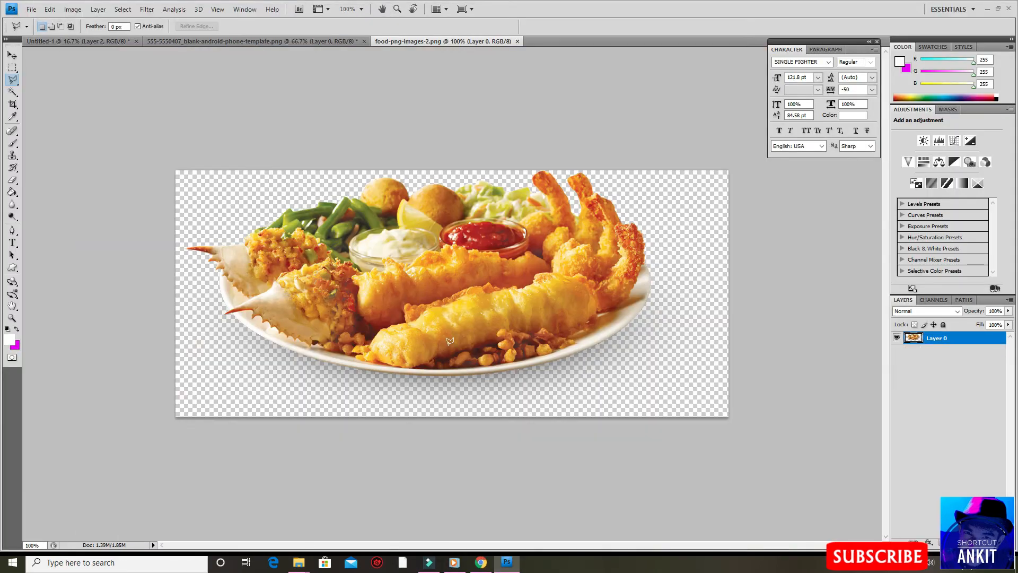
{"action": "left_click", "coordinate": [109, 42]}
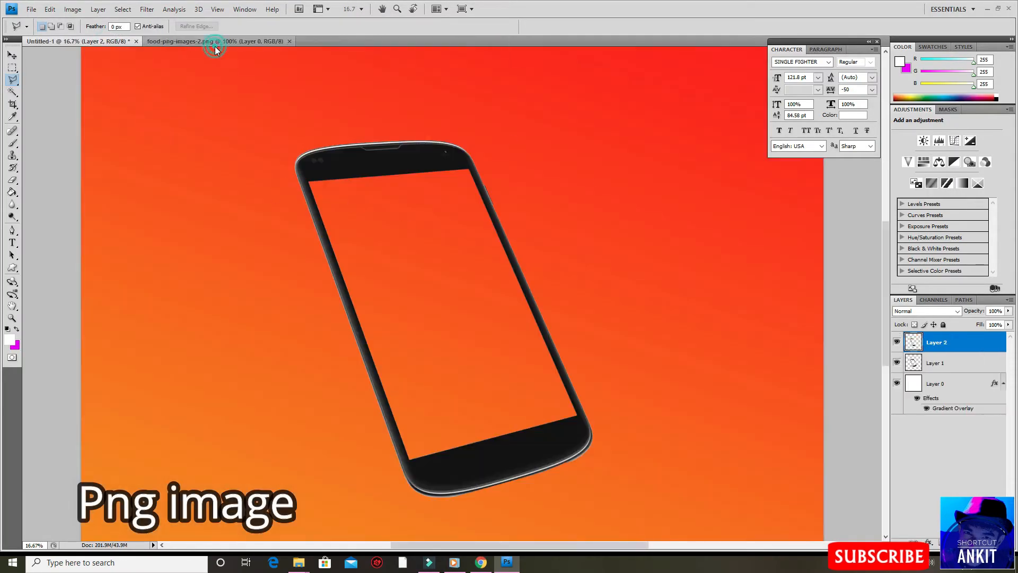
{"action": "left_click", "coordinate": [215, 43]}
{"action": "key", "text": "v"}
{"action": "mouse_move", "coordinate": [467, 275]}
{"action": "left_mouse_down"}
{"action": "mouse_move", "coordinate": [438, 269]}
{"action": "mouse_move", "coordinate": [110, 40]}
{"action": "mouse_move", "coordinate": [408, 187]}
{"action": "left_mouse_up"}
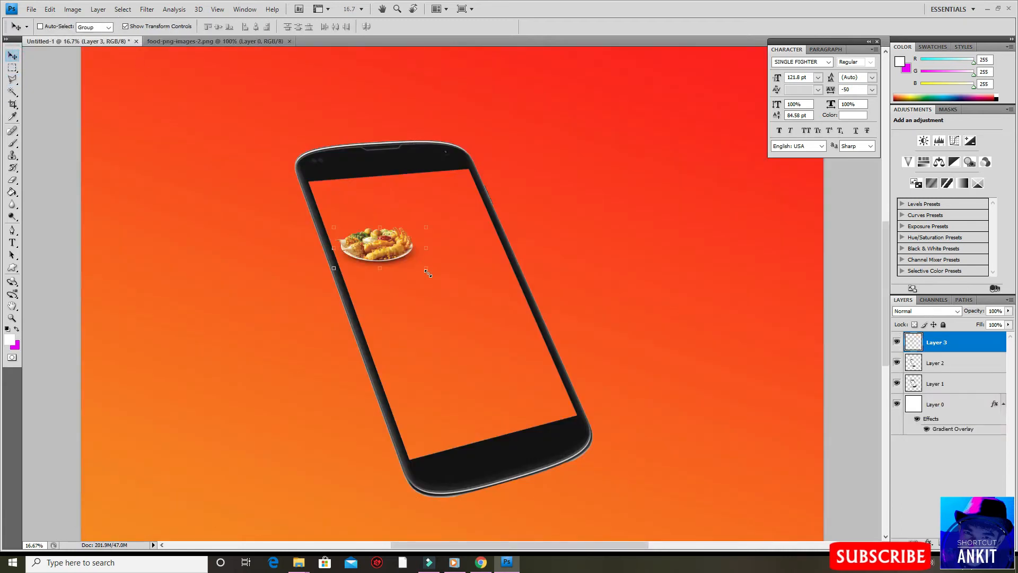
Enlarge the food plate over the lower part of the phone screen and move its layer beneath Layer 2.
{"action": "key", "text": "ctrl+t"}
{"action": "left_click_drag", "start_coordinate": [474, 319], "coordinate": [491, 327]}
{"action": "left_click_drag", "start_coordinate": [430, 254], "coordinate": [494, 422]}
{"action": "key", "text": "Return"}
{"action": "left_click_drag", "start_coordinate": [969, 369], "coordinate": [969, 339]}
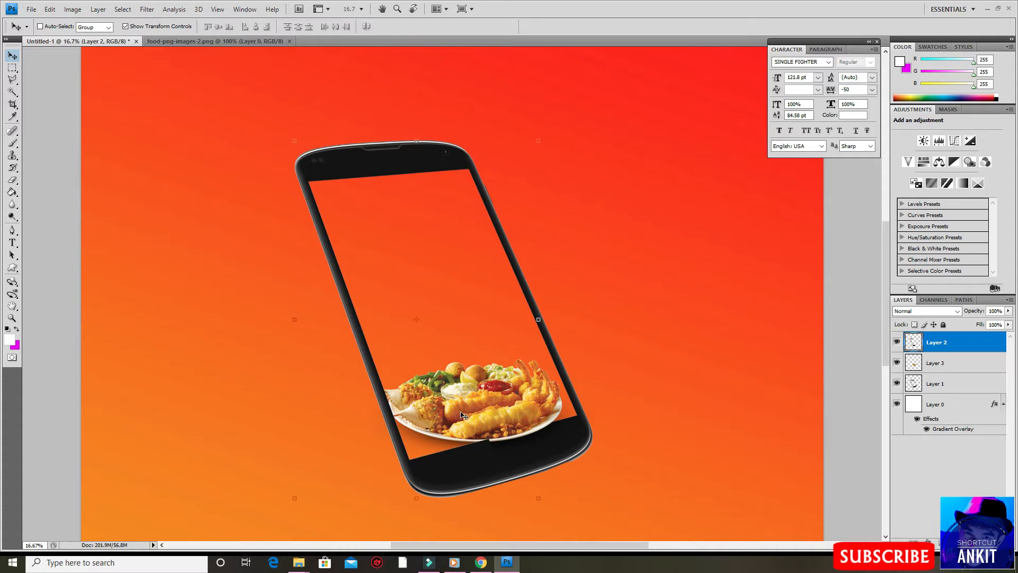
Transform the plate on Layer 3 to be larger, taller and slightly rotated, overlapping the phone's right edge.
{"action": "left_click", "coordinate": [943, 367]}
{"action": "left_click_drag", "start_coordinate": [493, 402], "coordinate": [493, 393]}
{"action": "left_click_drag", "start_coordinate": [598, 350], "coordinate": [616, 340]}
{"action": "mouse_move", "coordinate": [615, 472]}
{"action": "left_mouse_down"}
{"action": "mouse_move", "coordinate": [629, 472]}
{"action": "mouse_move", "coordinate": [621, 484]}
{"action": "left_mouse_up"}
{"action": "left_click_drag", "start_coordinate": [483, 342], "coordinate": [494, 325]}
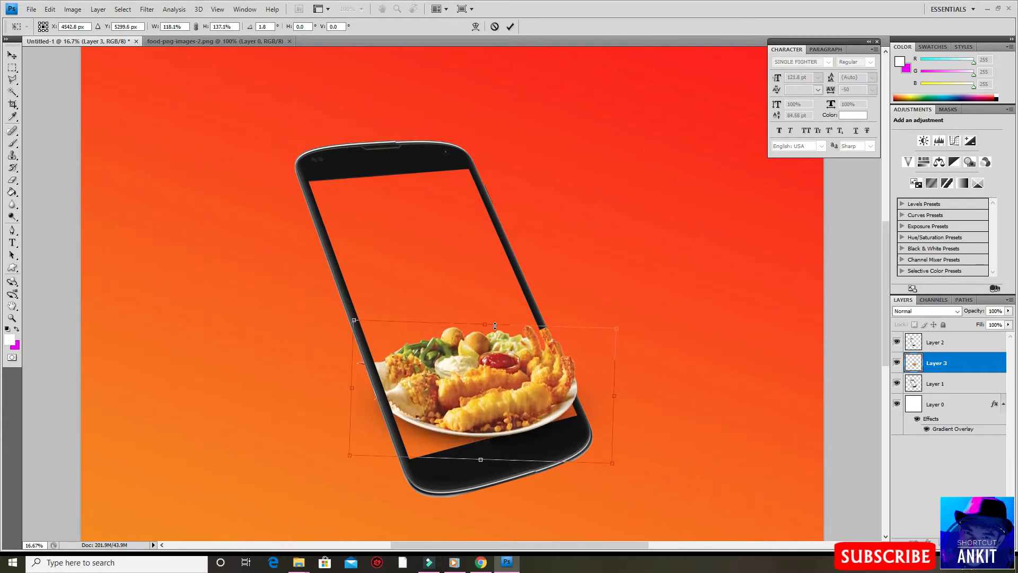
{"action": "key", "text": "Return"}
With both phone layers temporarily hidden, lasso the claw tips protruding past the phone's left edge and delete them from the plate layer.
{"action": "key", "text": "ctrl+plus"}
{"action": "key", "text": "ctrl+plus"}
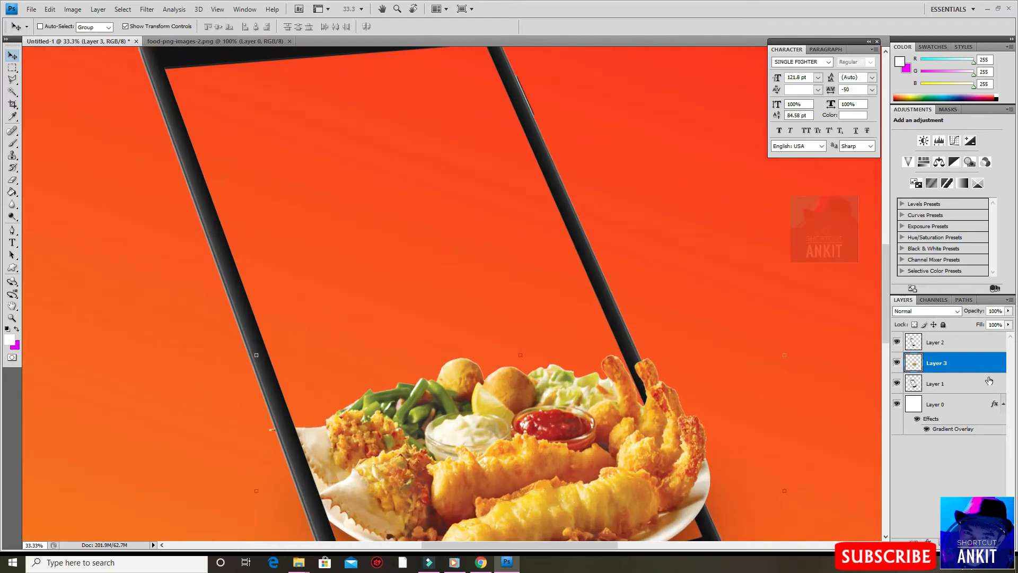
{"action": "left_click", "coordinate": [895, 342]}
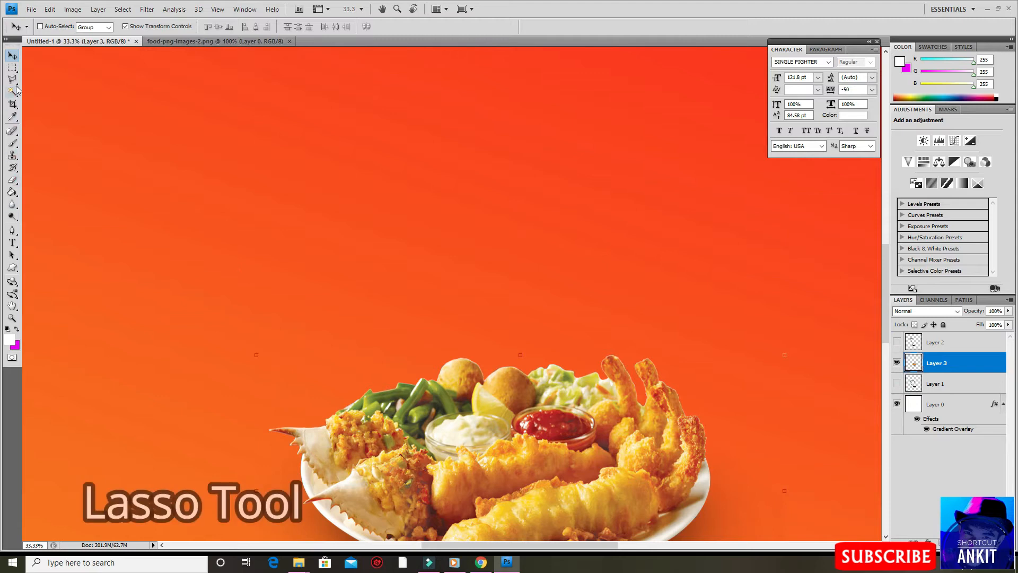
{"action": "left_click", "coordinate": [12, 80]}
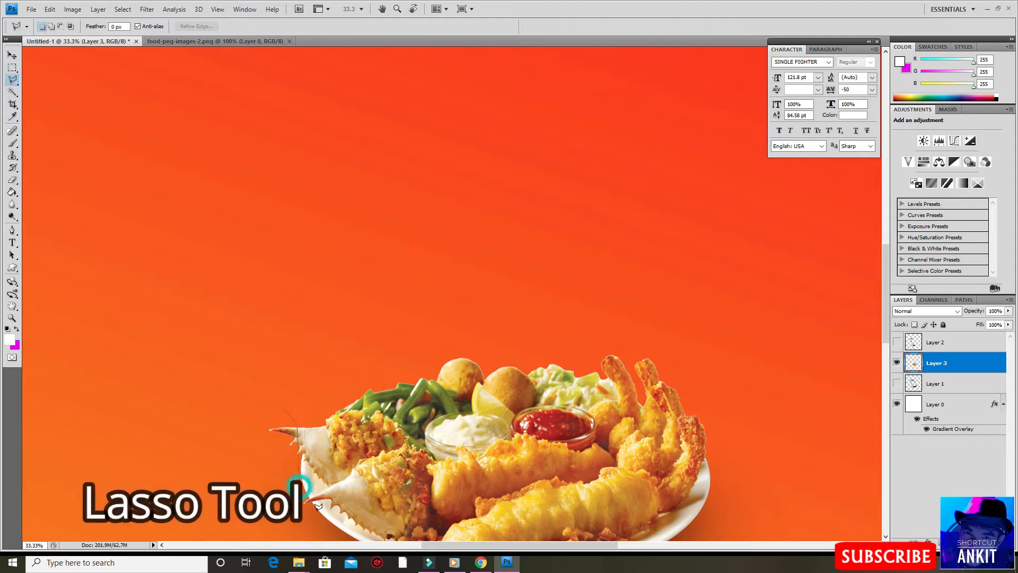
{"action": "left_click_drag", "start_coordinate": [287, 405], "coordinate": [314, 511]}
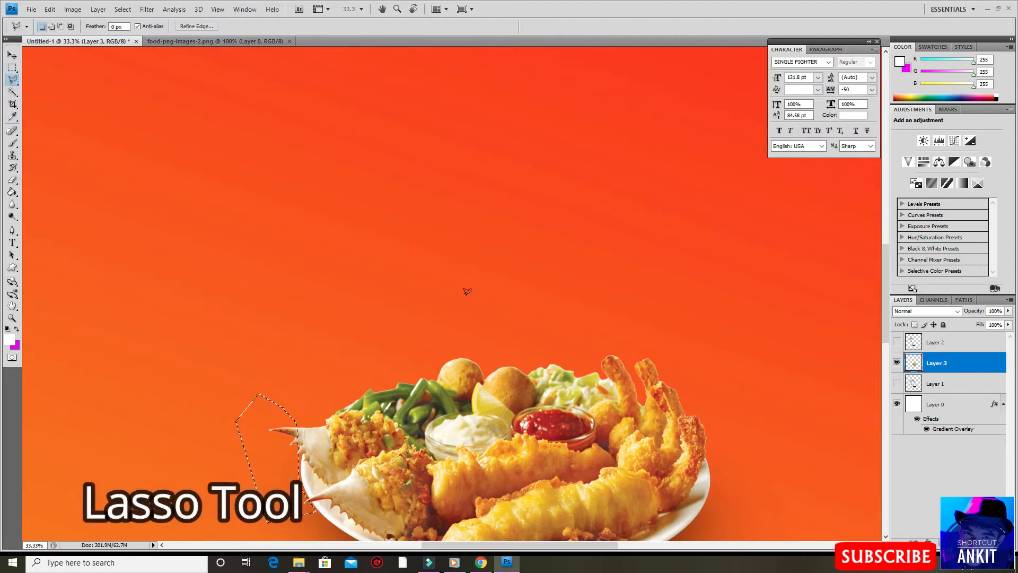
{"action": "left_click", "coordinate": [12, 91]}
{"action": "key", "text": "ctrl+d"}
{"action": "left_click", "coordinate": [896, 342]}
{"action": "left_click", "coordinate": [897, 384]}
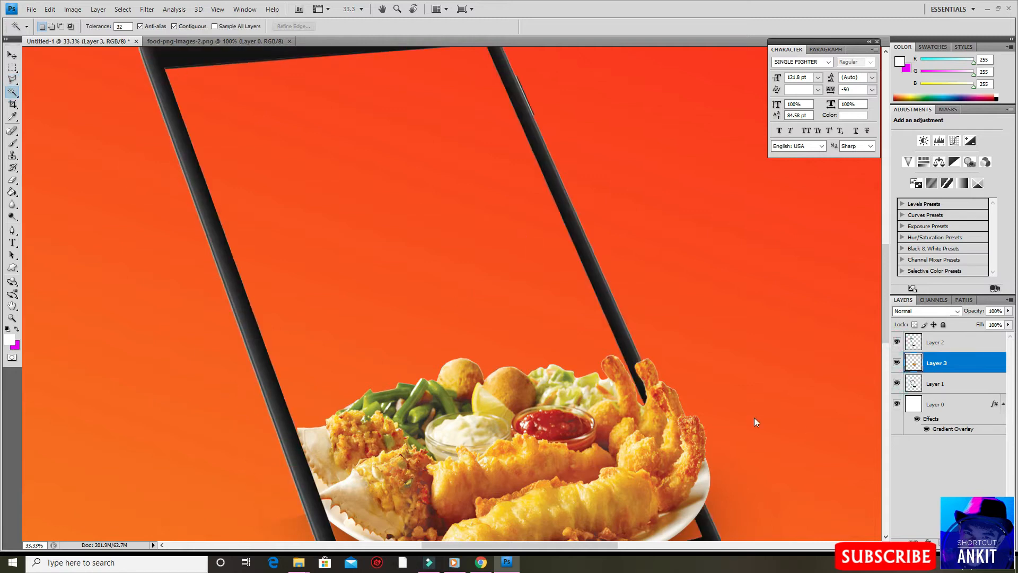
{"action": "key", "text": "ctrl+minus"}
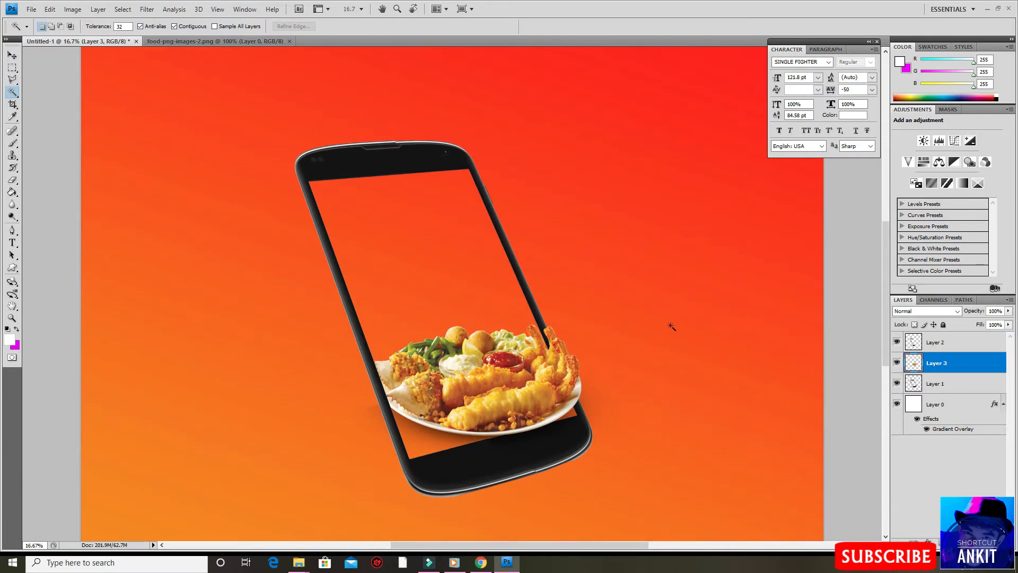
{"action": "key", "text": "v"}
{"action": "left_click", "coordinate": [317, 163], "text": "ctrl"}
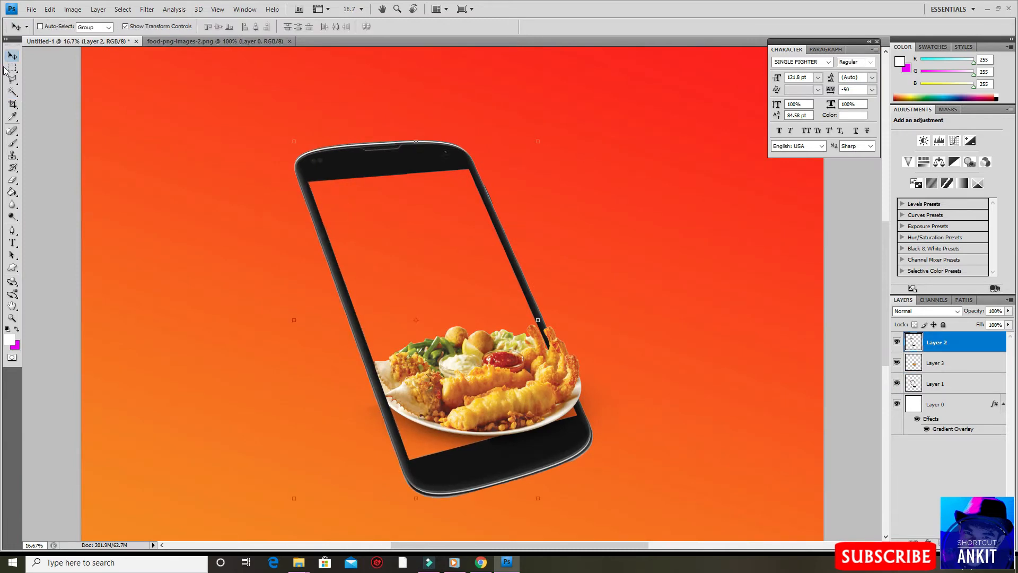
{"action": "left_click", "coordinate": [10, 65]}
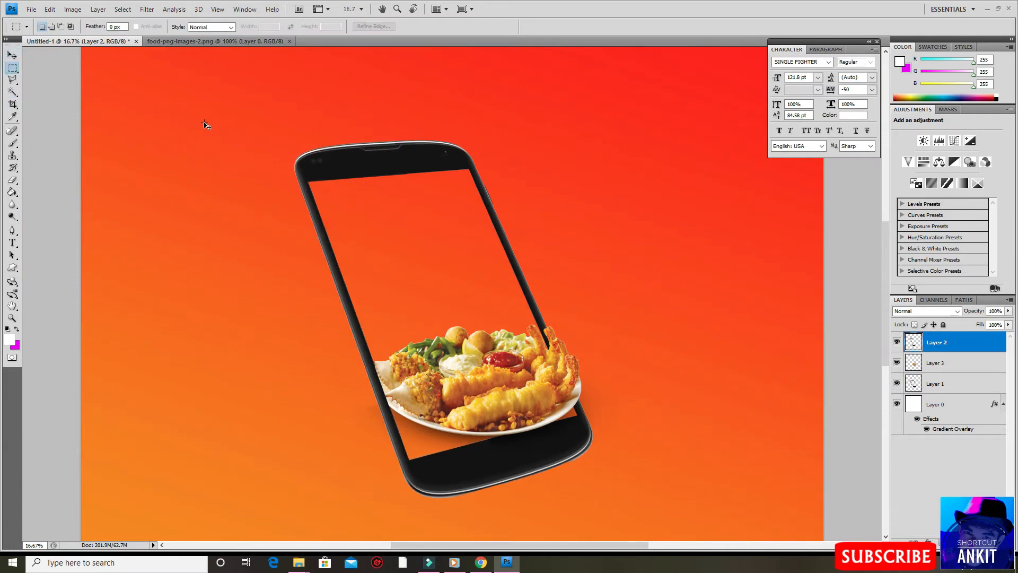
{"action": "key", "text": "ctrl+minus"}
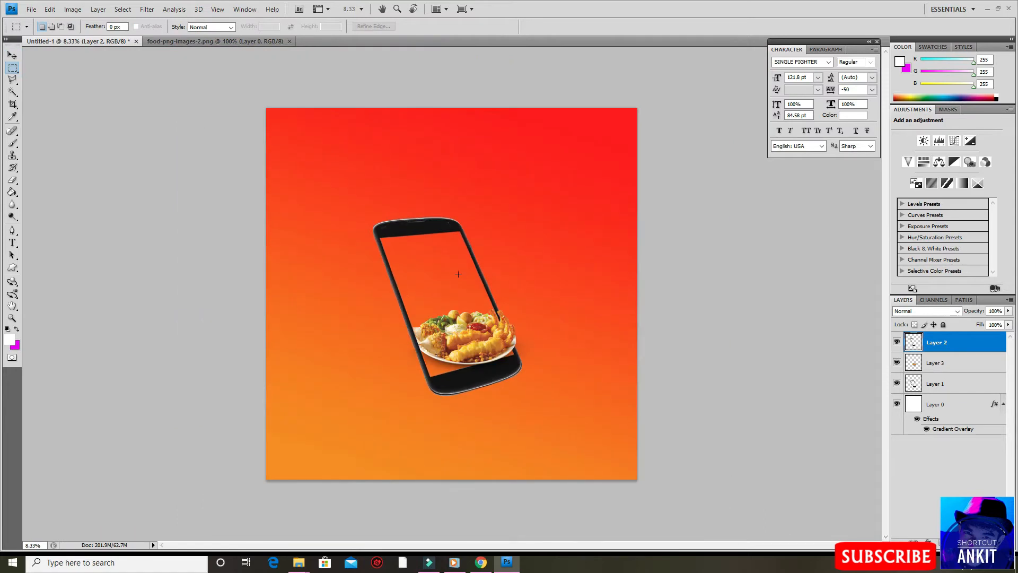
Open the ice cream cone PNG from the image folder and bring it into the Untitled-1 document.
{"action": "left_click", "coordinate": [988, 9]}
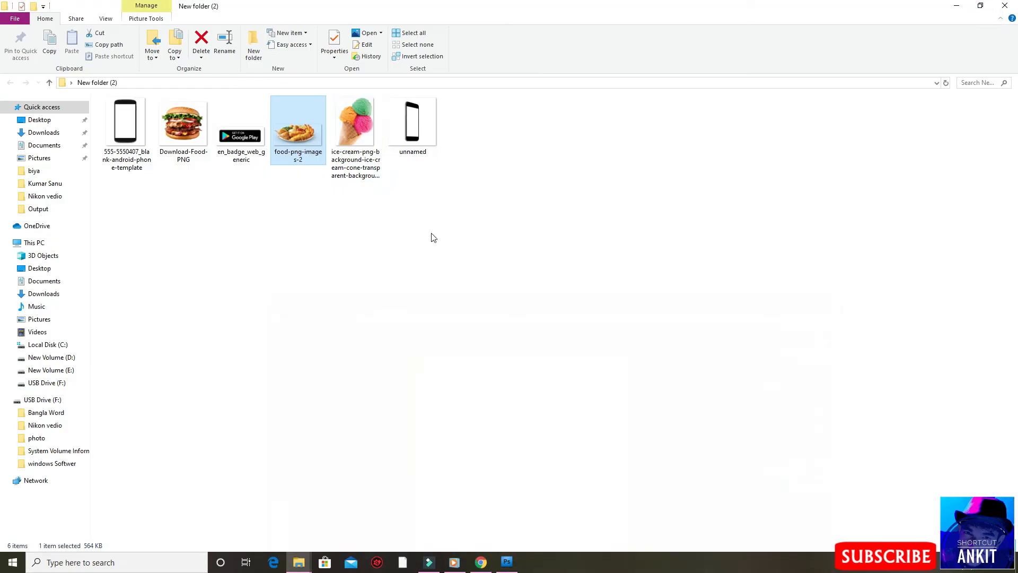
{"action": "left_click_drag", "start_coordinate": [365, 116], "coordinate": [368, 311]}
{"action": "left_click", "coordinate": [103, 43]}
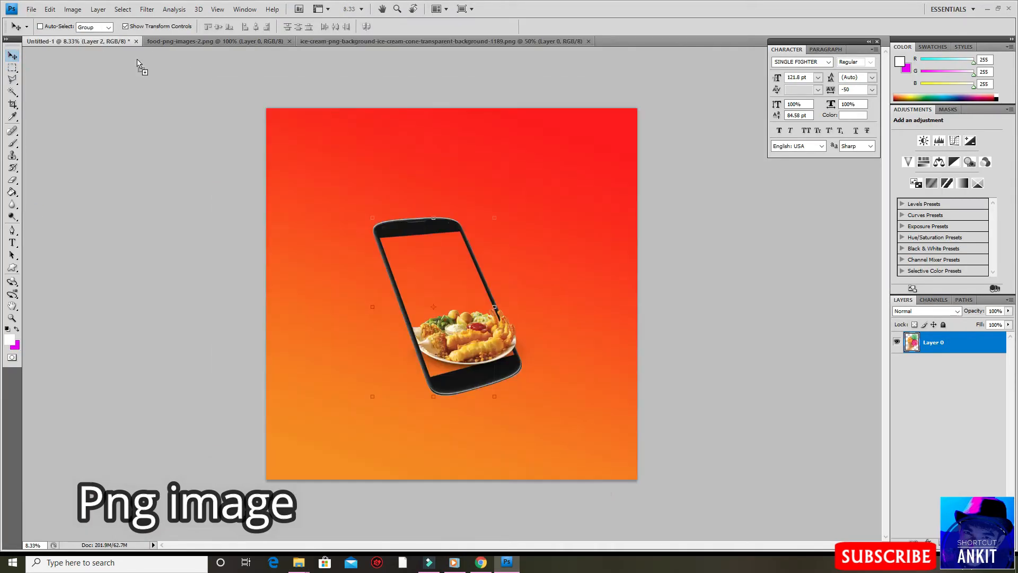
Scale the ice cream to 140.8%, tilt it -5.3° over the phone's upper right, and move its layer beneath Layer 3.
{"action": "left_click_drag", "start_coordinate": [377, 191], "coordinate": [502, 209]}
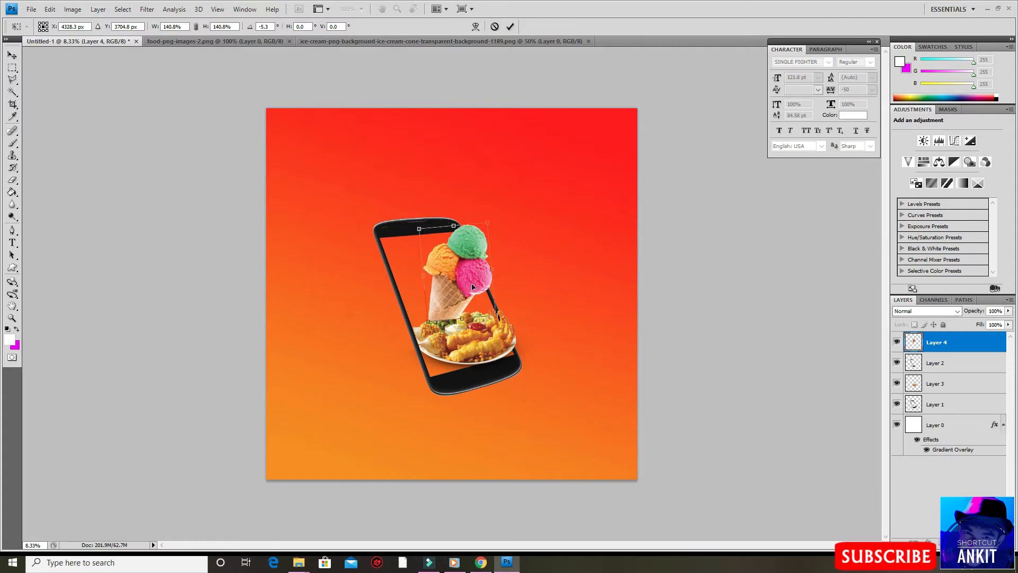
{"action": "key", "text": "Return"}
{"action": "key", "text": "ctrl+plus"}
{"action": "left_click_drag", "start_coordinate": [945, 349], "coordinate": [947, 388]}
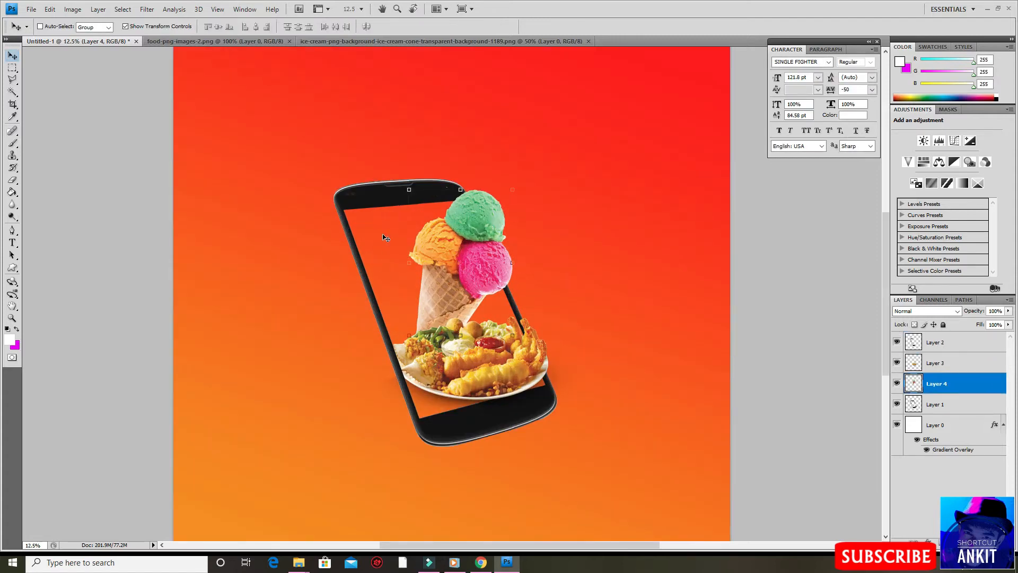
Hide Layer 3 and Layer 4, and select the empty phone screen area on Layer 1 with the Magic Wand.
{"action": "left_click", "coordinate": [896, 363]}
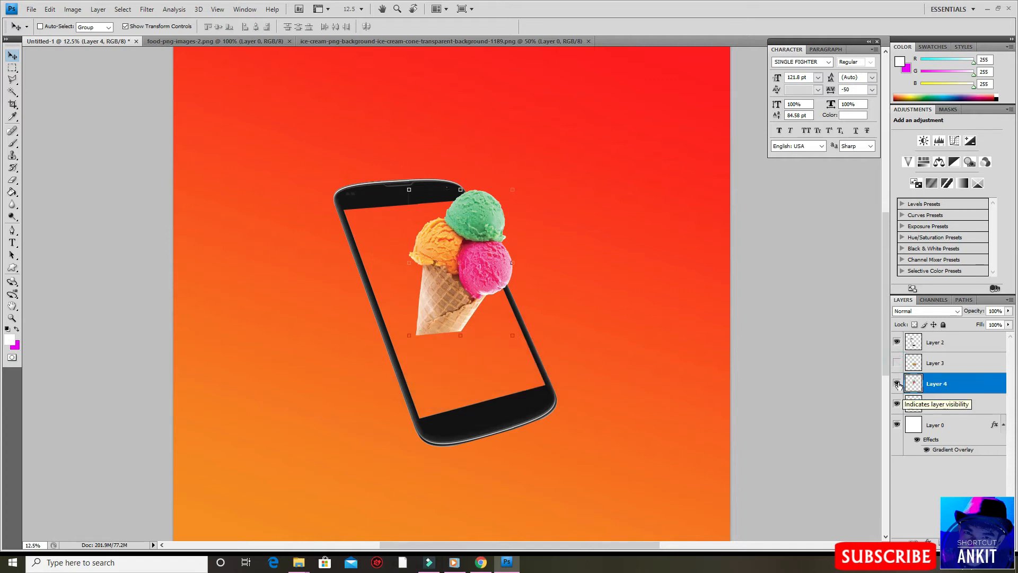
{"action": "left_click", "coordinate": [896, 383]}
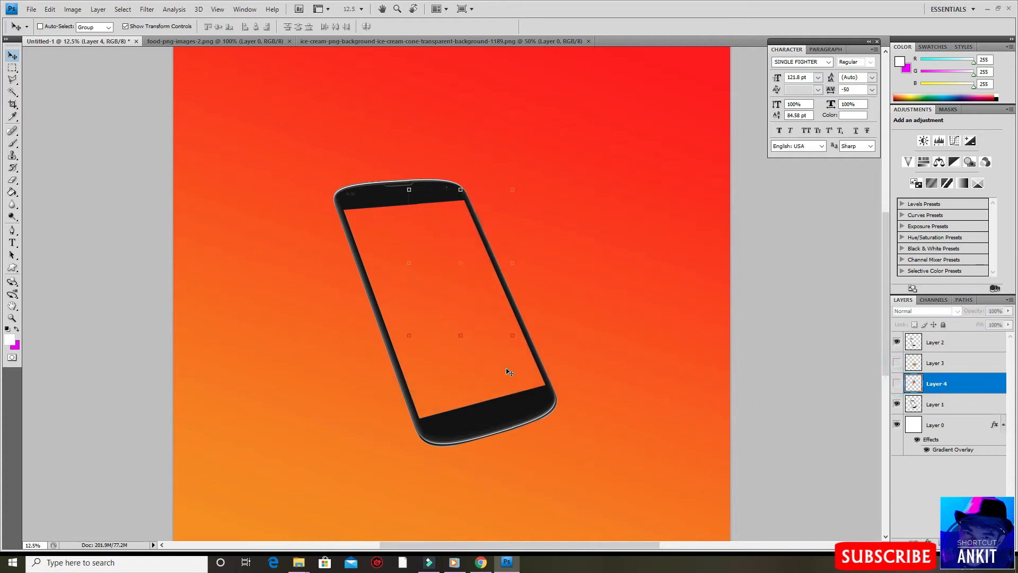
{"action": "left_click", "coordinate": [941, 340]}
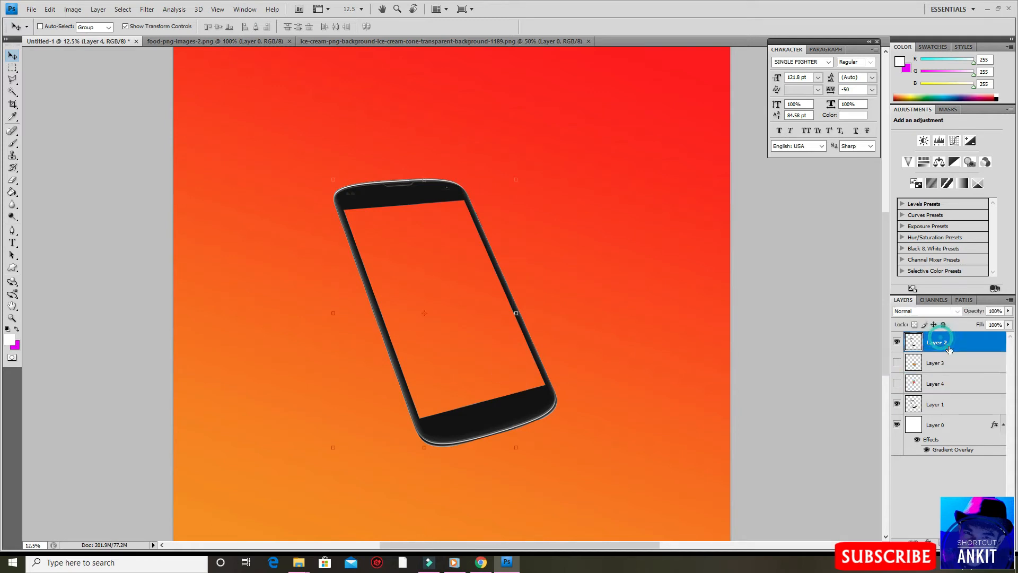
{"action": "left_click", "coordinate": [950, 412]}
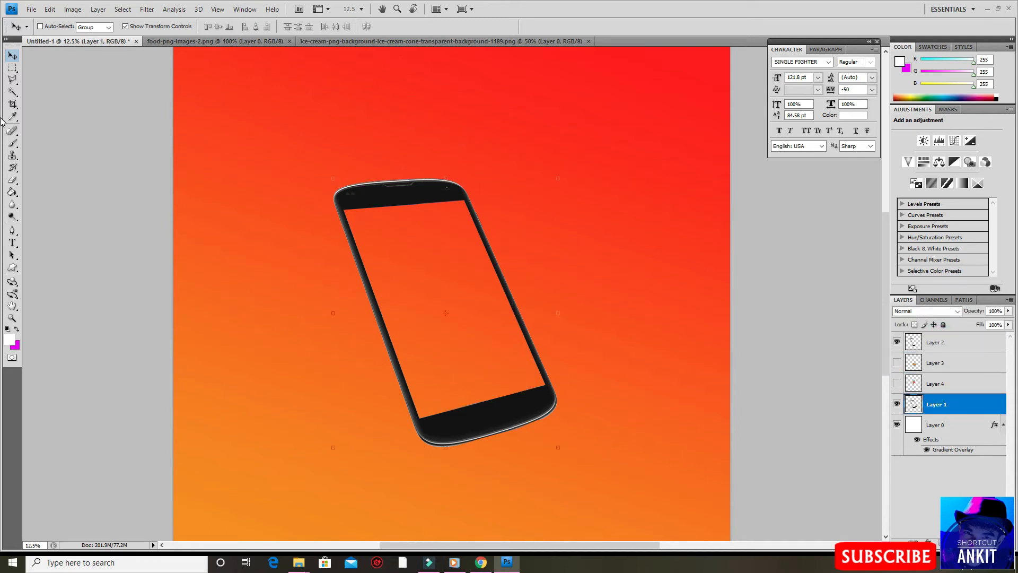
{"action": "left_click", "coordinate": [12, 94]}
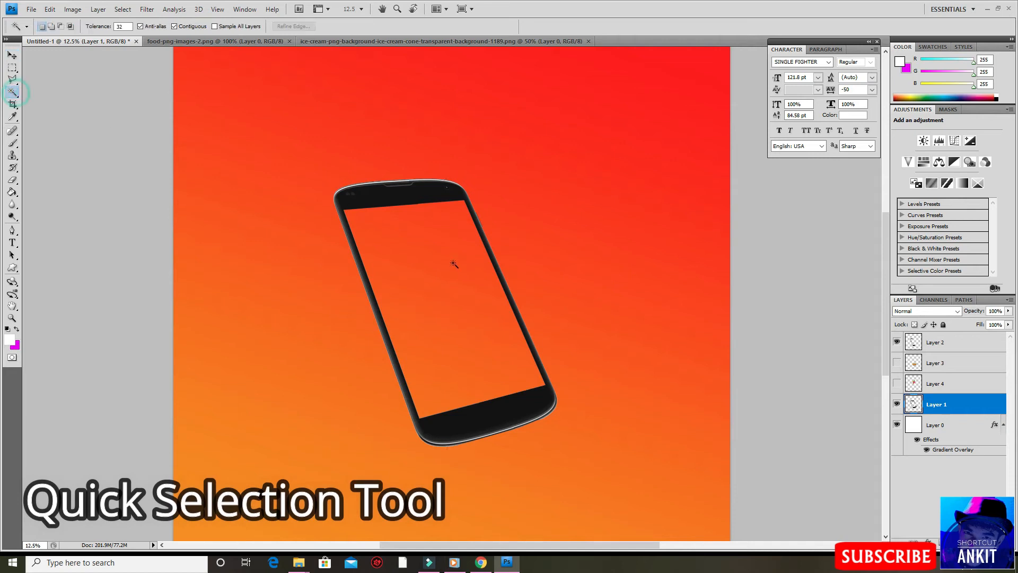
{"action": "left_click", "coordinate": [447, 273]}
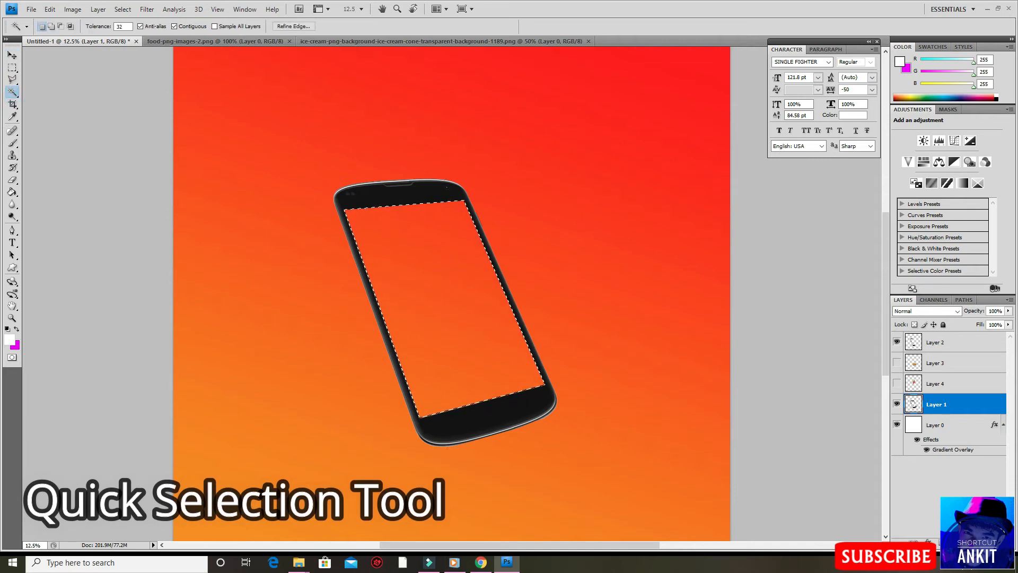
Set the foreground color to yellow (RGB 255, 207, 61) and fill the phone screen selection with it.
{"action": "left_click", "coordinate": [12, 342]}
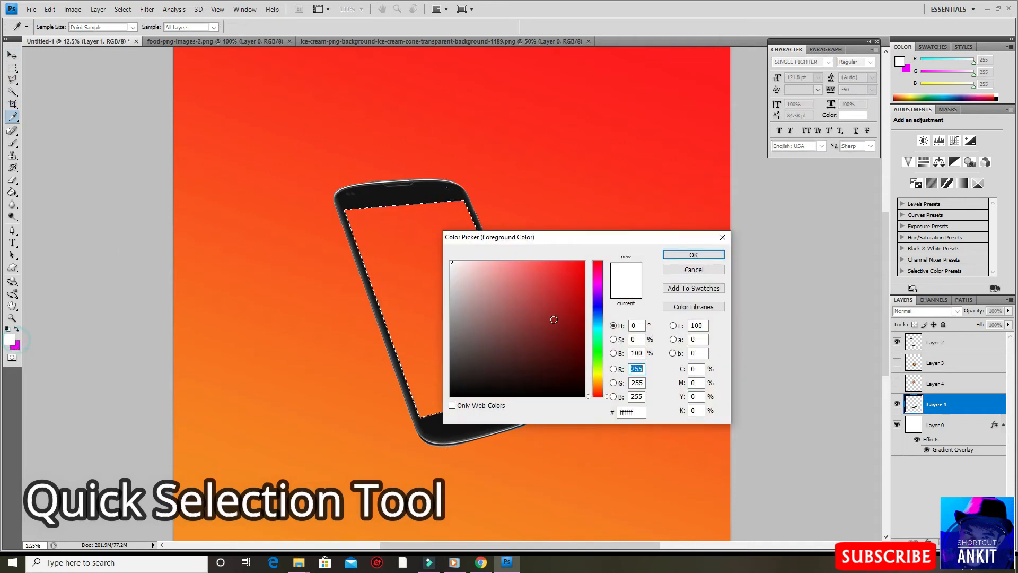
{"action": "left_click", "coordinate": [598, 379]}
{"action": "left_click_drag", "start_coordinate": [551, 289], "coordinate": [553, 259]}
{"action": "left_click", "coordinate": [703, 255]}
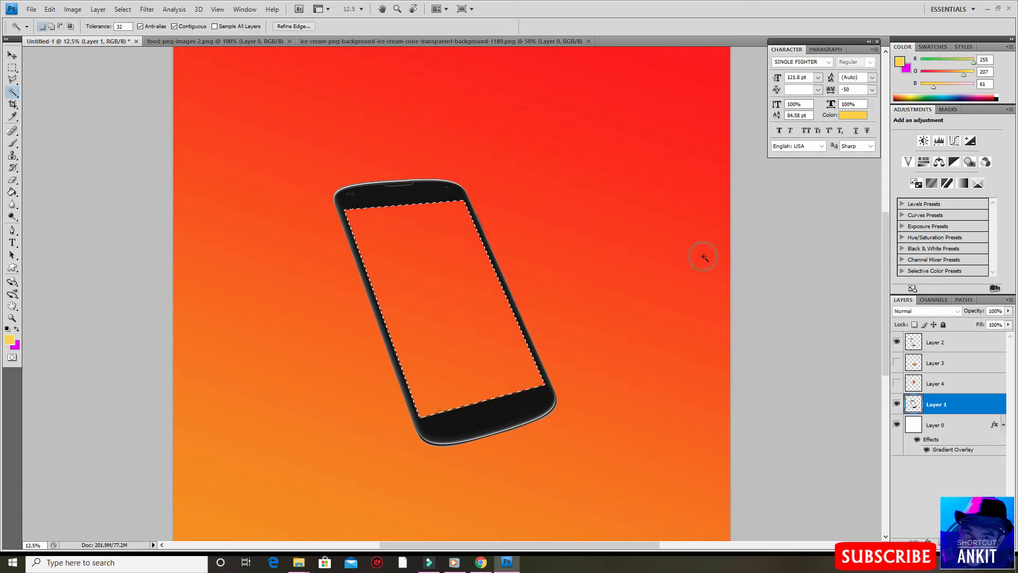
{"action": "key", "text": "alt+BackSpace"}
Change the foreground color to a darker gold, #e2b632, and refill the phone screen selection.
{"action": "left_click", "coordinate": [850, 115]}
{"action": "left_click", "coordinate": [555, 277]}
{"action": "left_click", "coordinate": [671, 255]}
{"action": "key", "text": "w"}
{"action": "key", "text": "alt+BackSpace"}
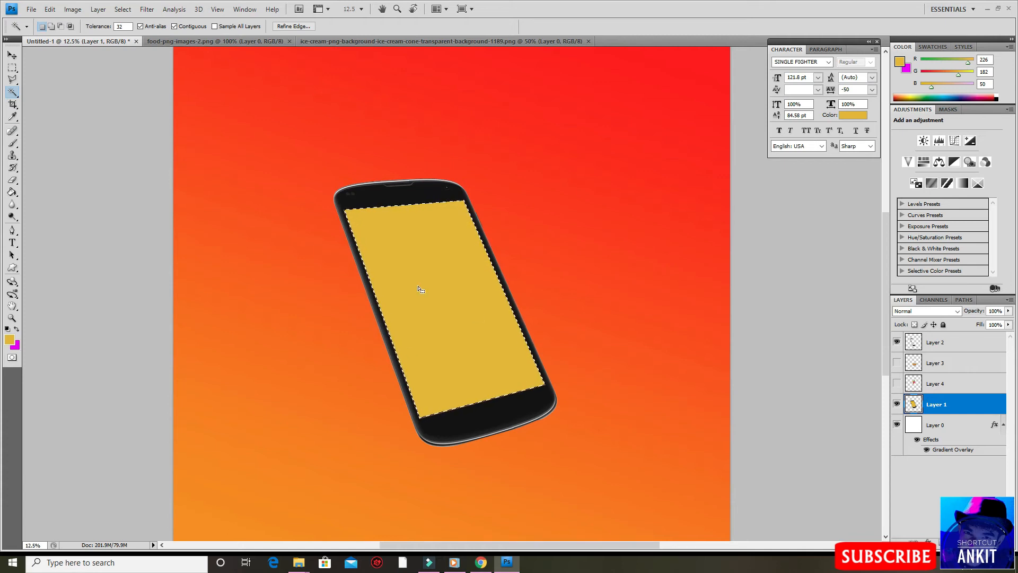
Sample orange #f6801c from the lower background as the foreground color, fill the phone screen with it and deselect.
{"action": "left_click", "coordinate": [9, 339]}
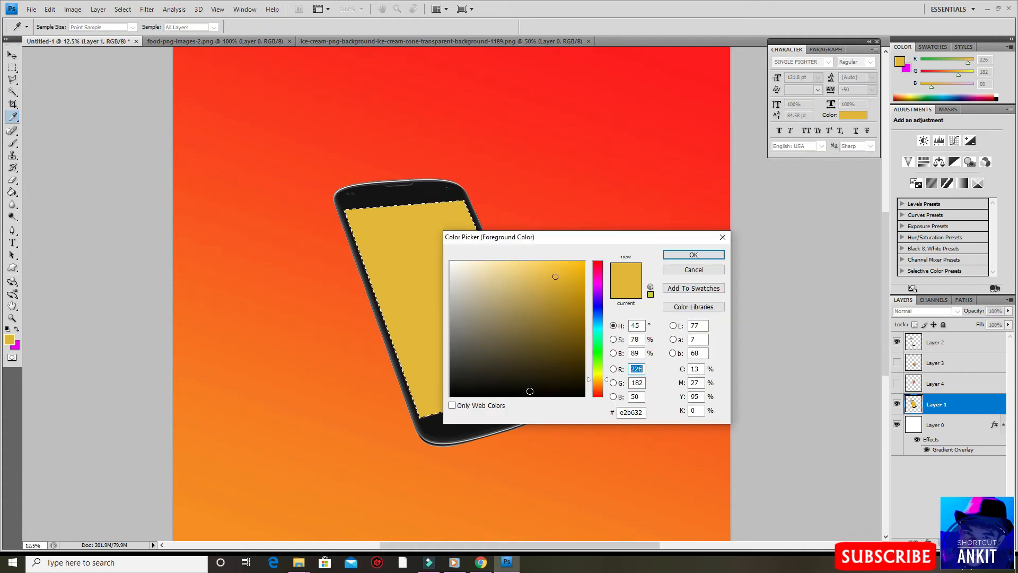
{"action": "left_click", "coordinate": [287, 341]}
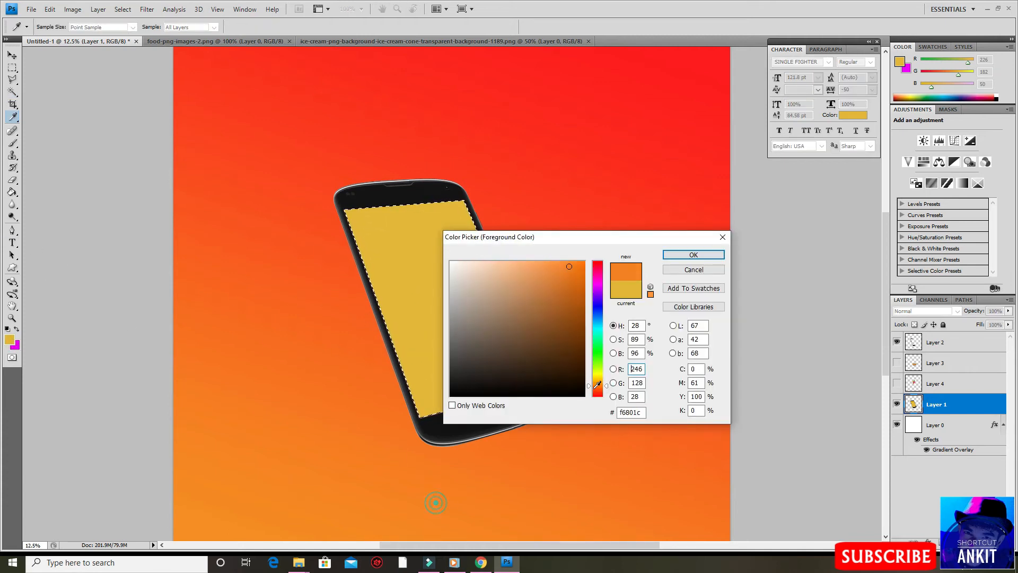
{"action": "left_click", "coordinate": [693, 255]}
{"action": "key", "text": "alt+BackSpace"}
{"action": "key", "text": "ctrl+d"}
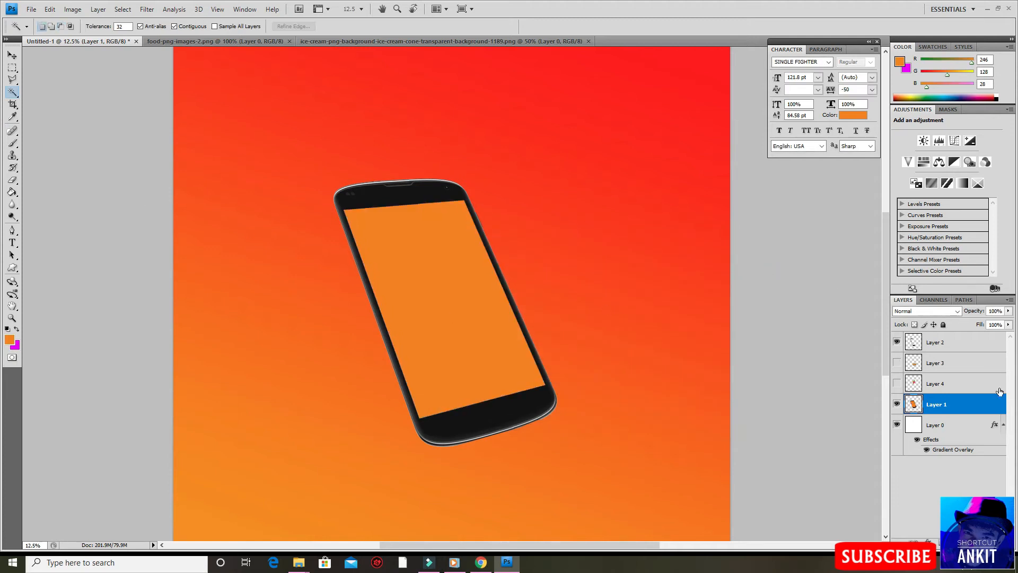
Show the ice cream on Layer 4 and the food plate on Layer 3 again.
{"action": "left_click", "coordinate": [896, 384]}
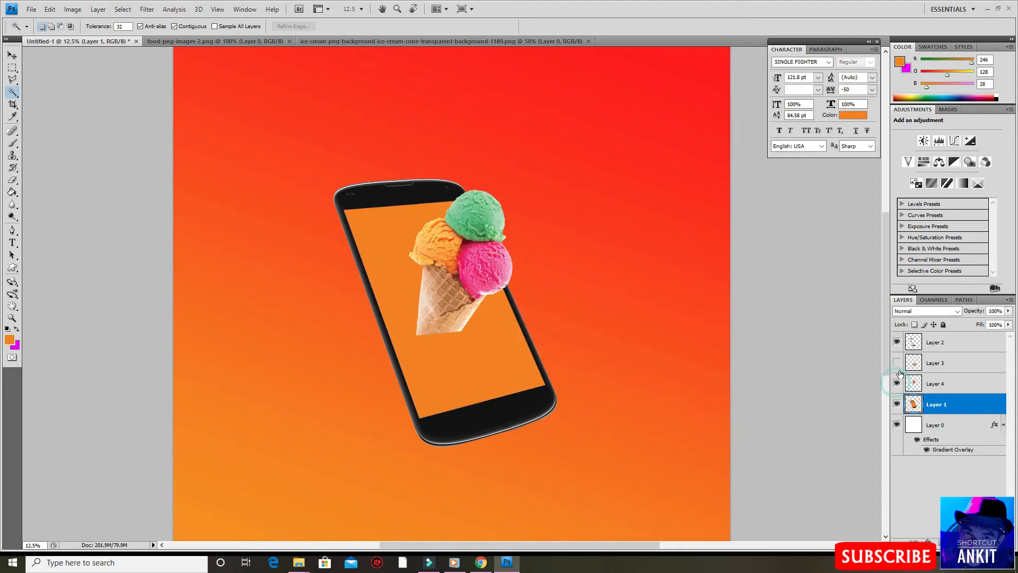
{"action": "left_click", "coordinate": [895, 364]}
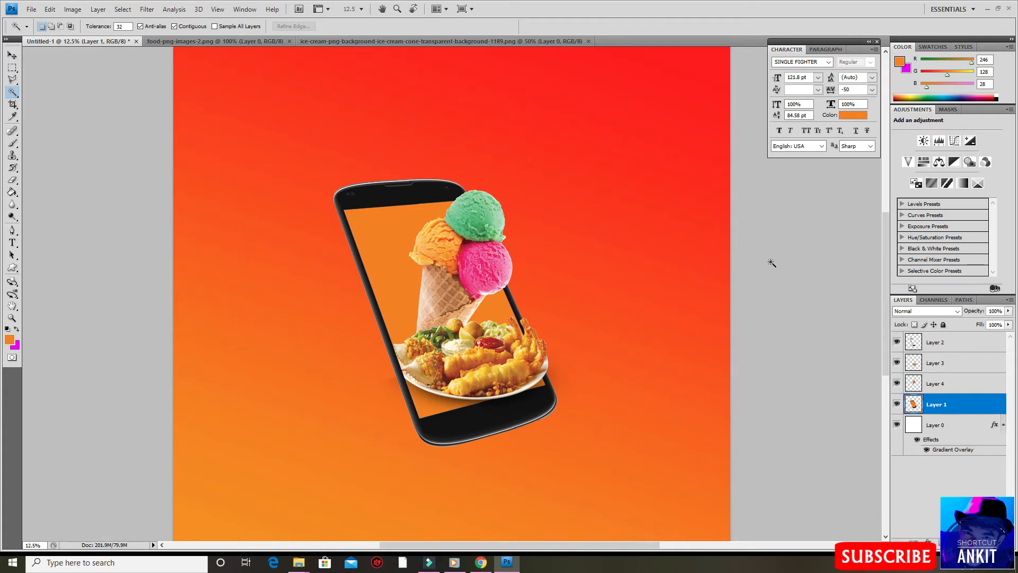
{"action": "key", "text": "ctrl+minus"}
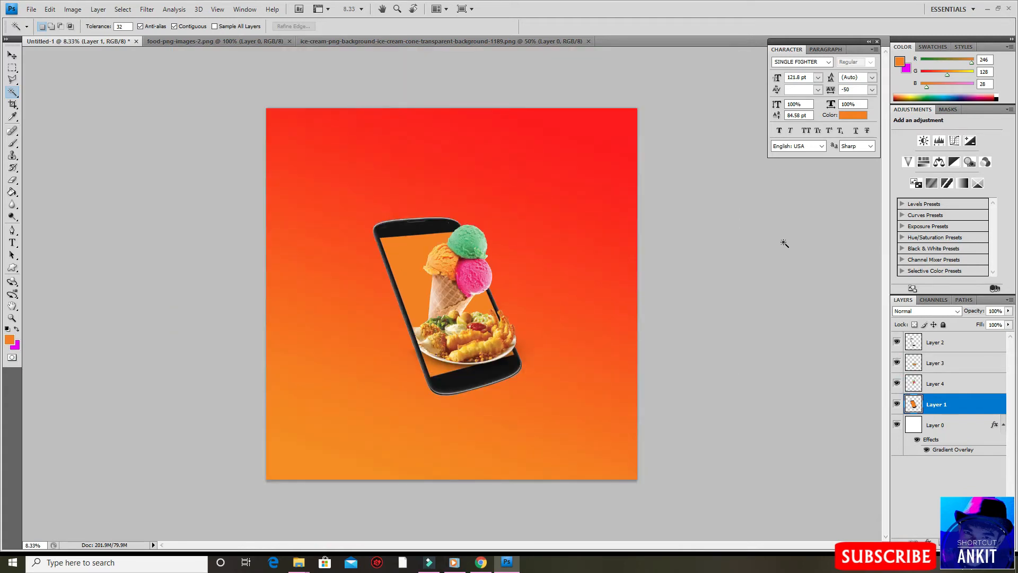
{"action": "key", "text": "ctrl+plus"}
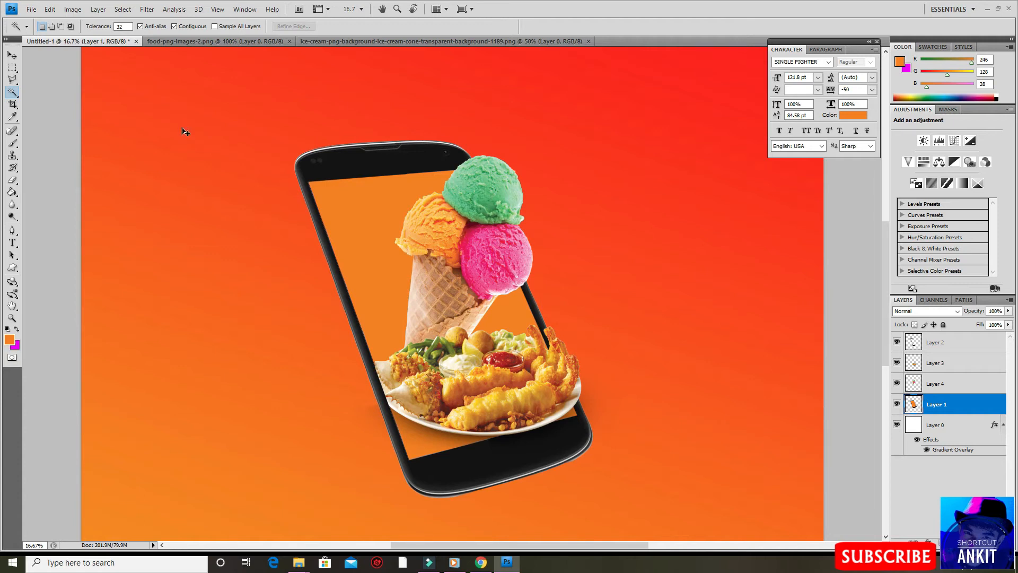
Set the foreground color to black.
{"action": "left_click", "coordinate": [9, 339]}
{"action": "left_click", "coordinate": [467, 398]}
{"action": "left_click", "coordinate": [687, 256]}
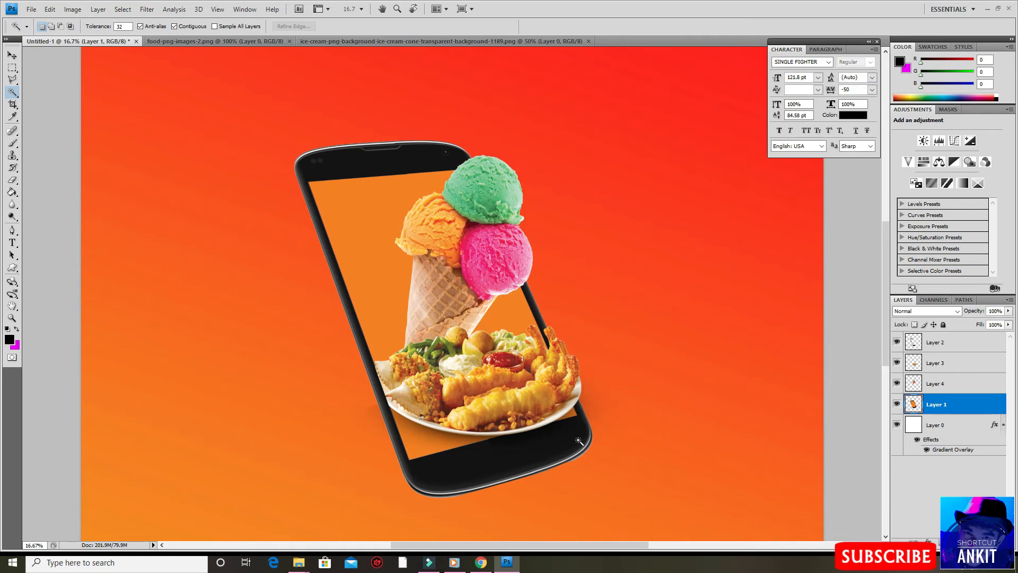
Choose the soft round 300 px brush tip with 0% hardness and enlarge its diameter to about 1870 px.
{"action": "left_click", "coordinate": [13, 143]}
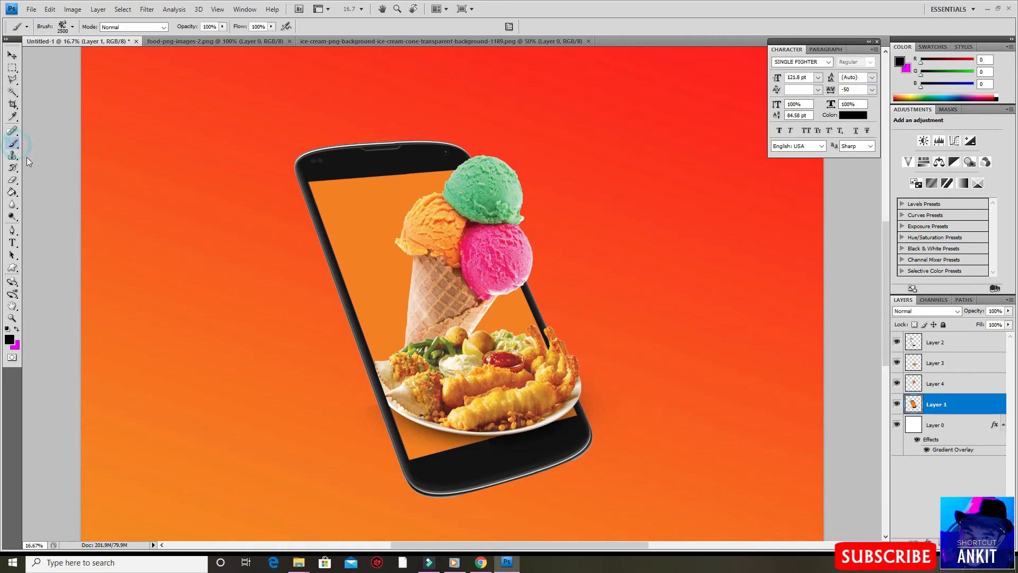
{"action": "right_click", "coordinate": [210, 237]}
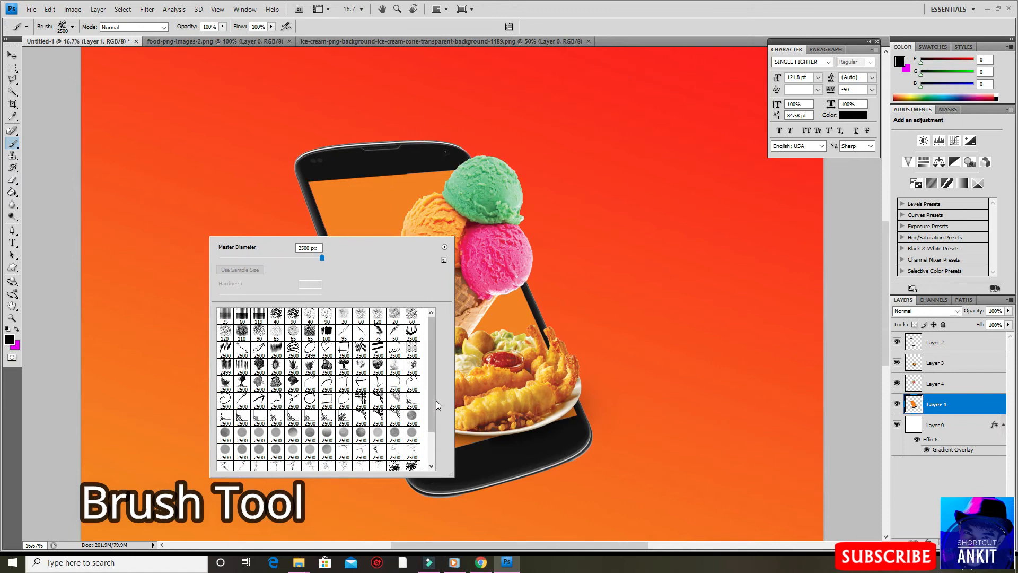
{"action": "mouse_move", "coordinate": [435, 415]}
{"action": "left_mouse_down"}
{"action": "mouse_move", "coordinate": [438, 380]}
{"action": "mouse_move", "coordinate": [434, 437]}
{"action": "mouse_move", "coordinate": [438, 330]}
{"action": "mouse_move", "coordinate": [432, 445]}
{"action": "left_mouse_up"}
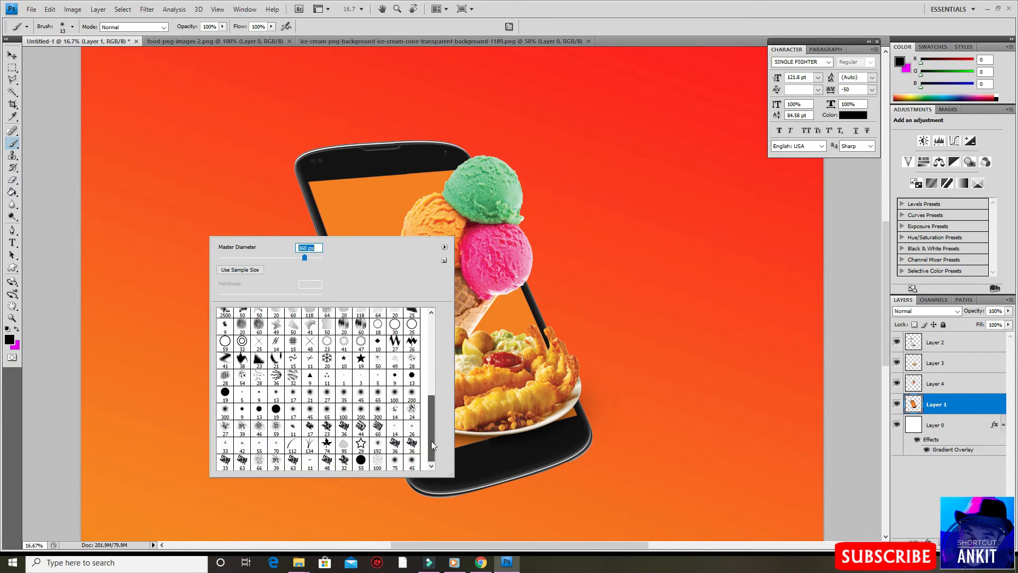
{"action": "left_click", "coordinate": [224, 412]}
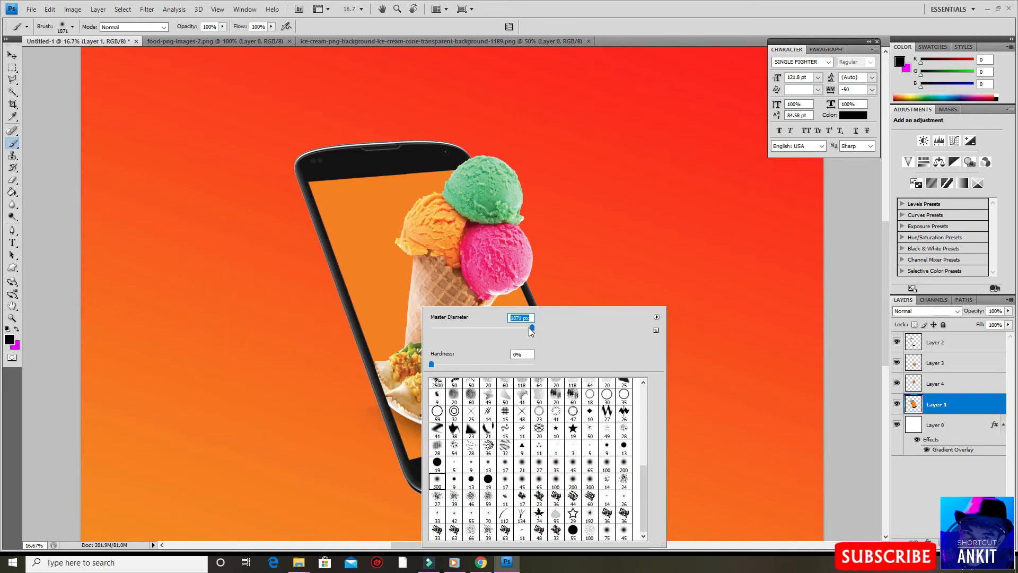
{"action": "left_click_drag", "start_coordinate": [531, 328], "coordinate": [529, 328]}
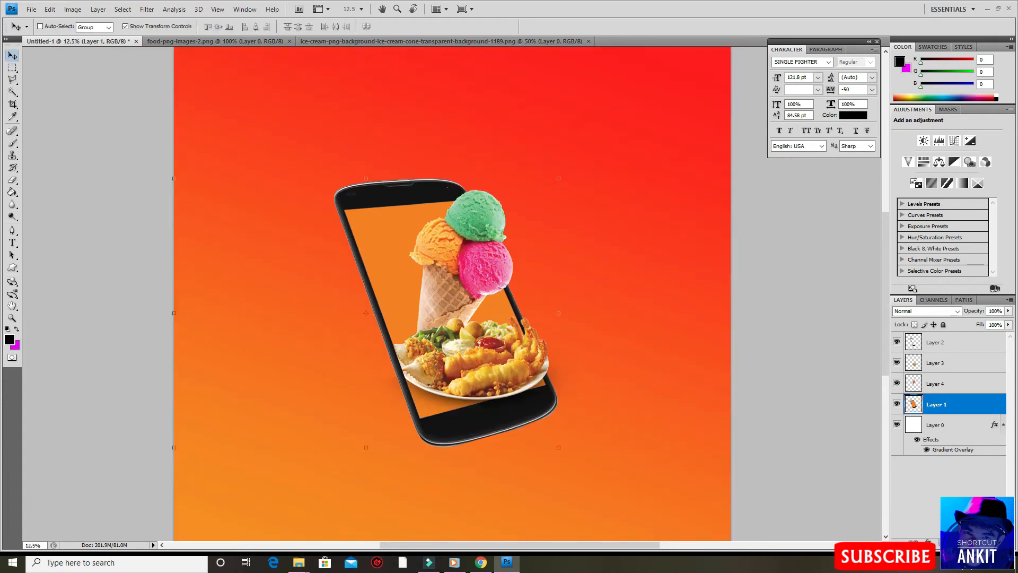
Create a new layer and place it between the phone layer and the gradient background.
{"action": "left_click", "coordinate": [984, 542]}
{"action": "left_click_drag", "start_coordinate": [957, 416], "coordinate": [959, 430]}
{"action": "left_click_drag", "start_coordinate": [816, 457], "coordinate": [814, 460]}
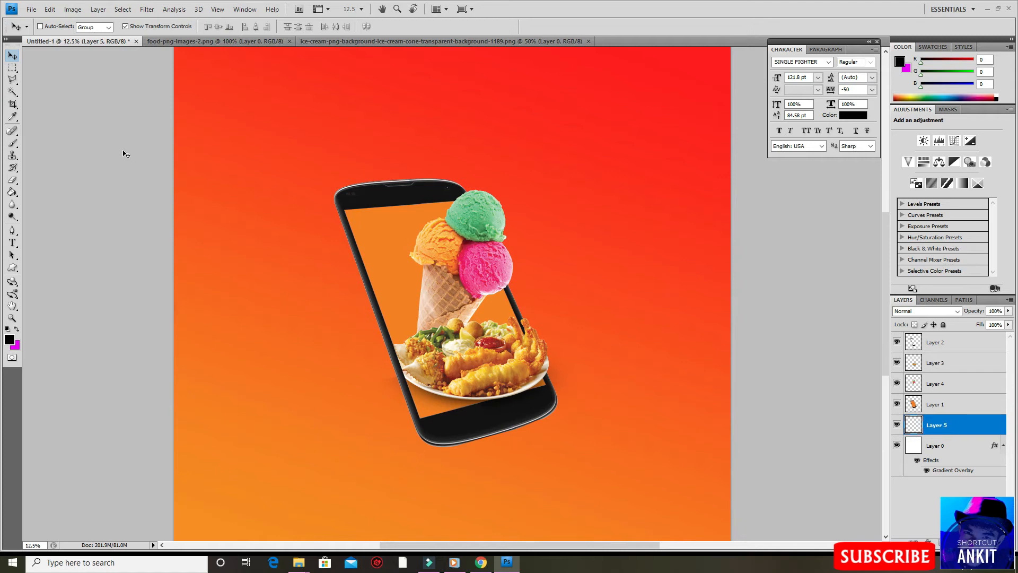
Paint one soft black dab on the new layer and flatten it into a shadow beneath the phone's lower edge, rotated about -1.4°.
{"action": "left_click", "coordinate": [12, 143]}
{"action": "left_click", "coordinate": [374, 470]}
{"action": "left_click", "coordinate": [13, 56]}
{"action": "mouse_move", "coordinate": [371, 418]}
{"action": "left_mouse_down"}
{"action": "mouse_move", "coordinate": [370, 496]}
{"action": "mouse_move", "coordinate": [464, 450]}
{"action": "mouse_move", "coordinate": [524, 442]}
{"action": "mouse_move", "coordinate": [470, 453]}
{"action": "left_mouse_up"}
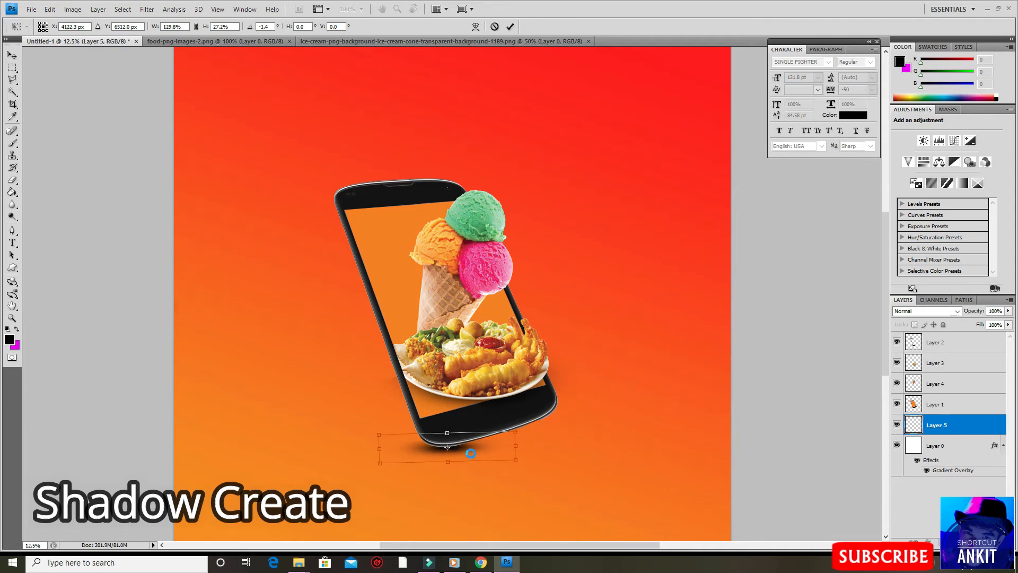
{"action": "key", "text": "Return"}
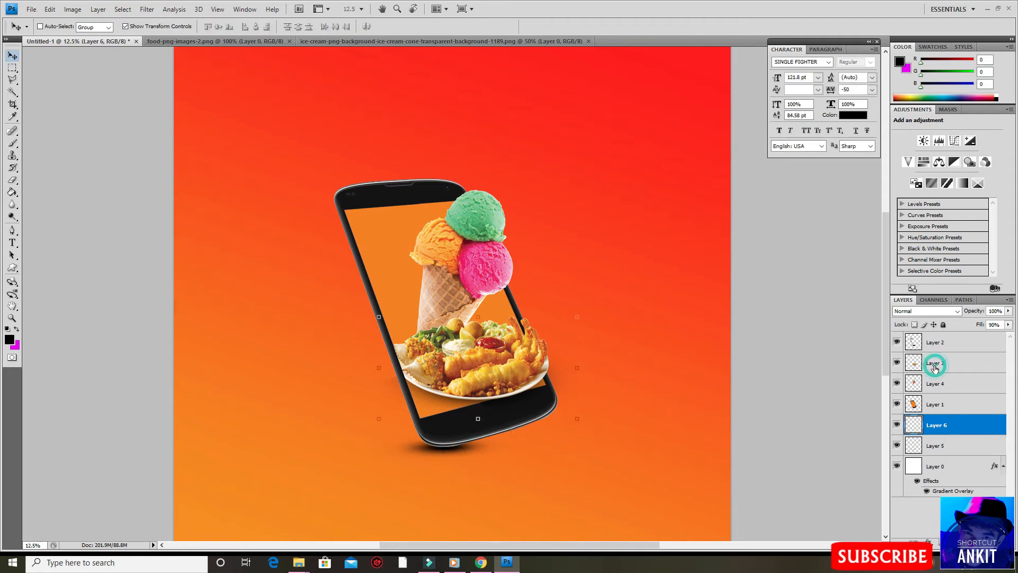
Merge the food plate, ice cream, phone and two shadow layers into a single layer.
{"action": "left_click", "coordinate": [936, 363]}
{"action": "left_click", "coordinate": [936, 384], "text": "shift"}
{"action": "left_click", "coordinate": [936, 404], "text": "shift"}
{"action": "left_click", "coordinate": [969, 447], "text": "shift"}
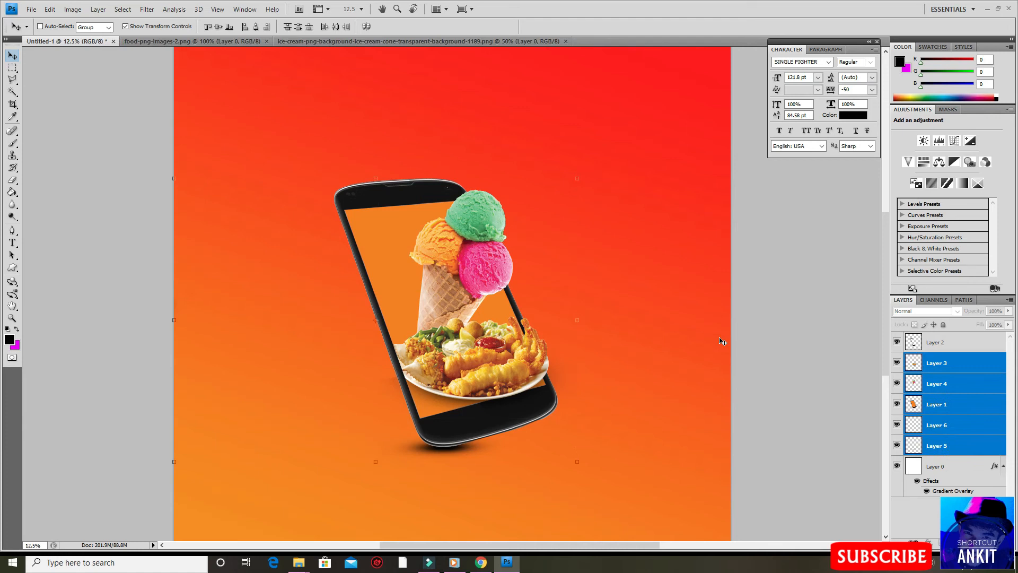
{"action": "key", "text": "ctrl+e"}
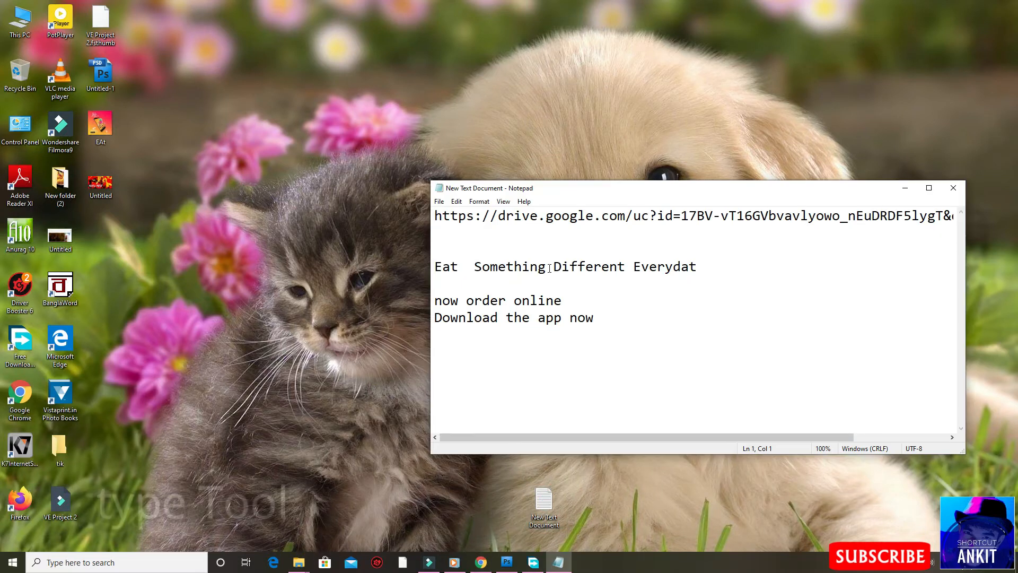
Copy "Eat" from the Notepad document and place it as white text in the upper-left area of the Photoshop design.
{"action": "double_click", "coordinate": [448, 267]}
{"action": "key", "text": "ctrl+c"}
{"action": "right_click", "coordinate": [466, 320]}
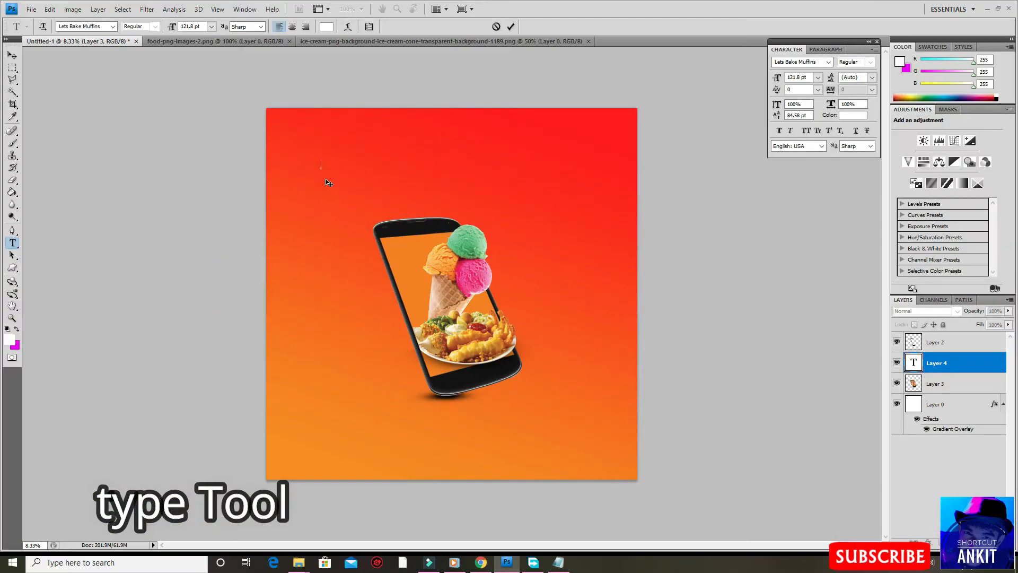
{"action": "key", "text": "ctrl+v"}
{"action": "left_click", "coordinate": [12, 56]}
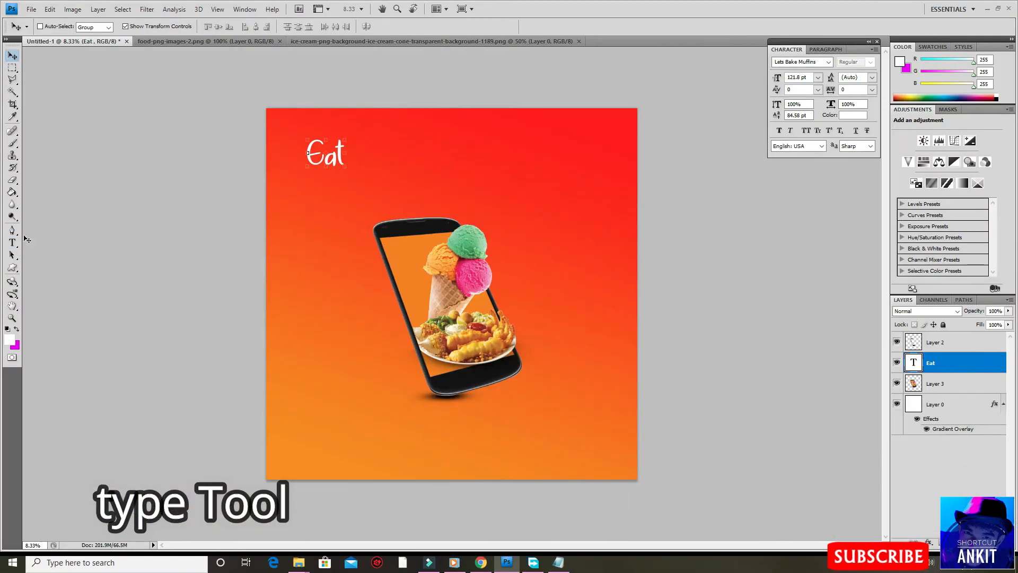
Add the white text "Somethingvv" below "Eat", enlarge it and tilt it slightly upward.
{"action": "key", "text": "t"}
{"action": "left_click", "coordinate": [333, 176]}
{"action": "type", "text": "Something"}
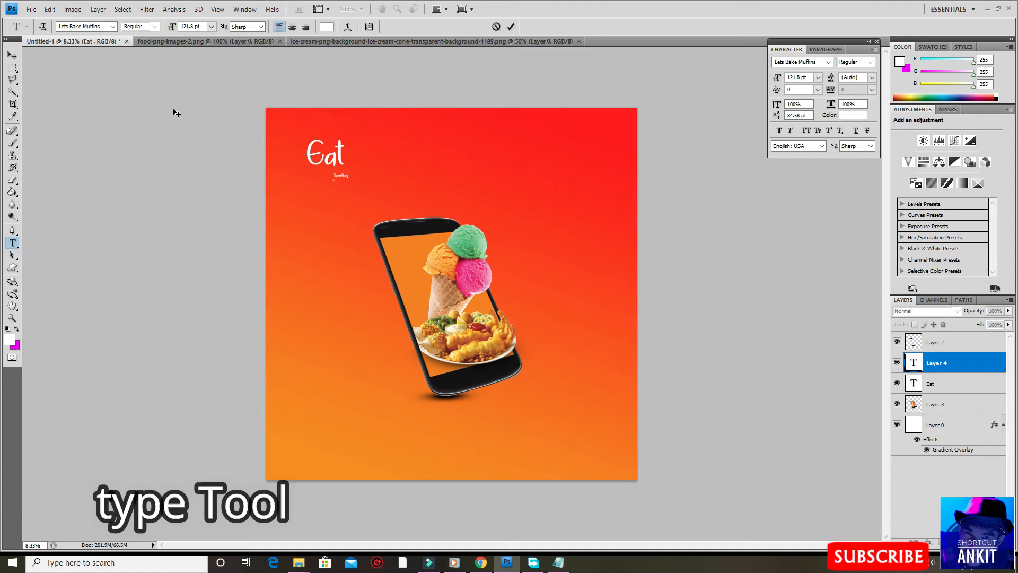
{"action": "type", "text": "vv"}
{"action": "left_click", "coordinate": [12, 55]}
{"action": "key", "text": "ctrl+t"}
{"action": "left_click_drag", "start_coordinate": [353, 171], "coordinate": [402, 168]}
{"action": "key", "text": "Return"}
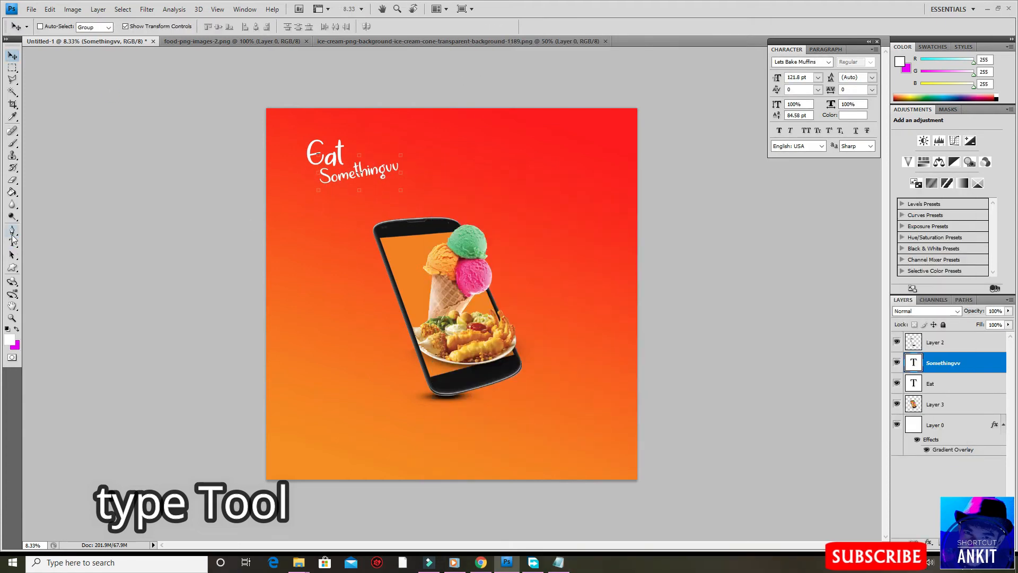
Add the text "Different" below "Somethingvv", scaled up to match the headline and offset toward the canvas's left edge.
{"action": "left_click", "coordinate": [13, 242]}
{"action": "left_click", "coordinate": [318, 199]}
{"action": "type", "text": "Different"}
{"action": "left_click", "coordinate": [12, 55]}
{"action": "key", "text": "ctrl+t"}
{"action": "mouse_move", "coordinate": [335, 201]}
{"action": "left_mouse_down"}
{"action": "mouse_move", "coordinate": [348, 206]}
{"action": "mouse_move", "coordinate": [325, 190]}
{"action": "left_mouse_up"}
{"action": "key", "text": "Return"}
Copy "Everydat" from Notepad into the design below "Different", scale it to 493.7% and rotate it -13.7°.
{"action": "left_click", "coordinate": [559, 562]}
{"action": "double_click", "coordinate": [665, 268]}
{"action": "right_click", "coordinate": [666, 266]}
{"action": "left_click", "coordinate": [695, 300]}
{"action": "left_click", "coordinate": [12, 242]}
{"action": "left_click", "coordinate": [482, 209]}
{"action": "key", "text": "ctrl+v"}
{"action": "left_click", "coordinate": [12, 55]}
{"action": "key", "text": "ctrl+t"}
{"action": "mouse_move", "coordinate": [383, 187]}
{"action": "left_mouse_down"}
{"action": "mouse_move", "coordinate": [382, 205]}
{"action": "mouse_move", "coordinate": [392, 181]}
{"action": "left_mouse_up"}
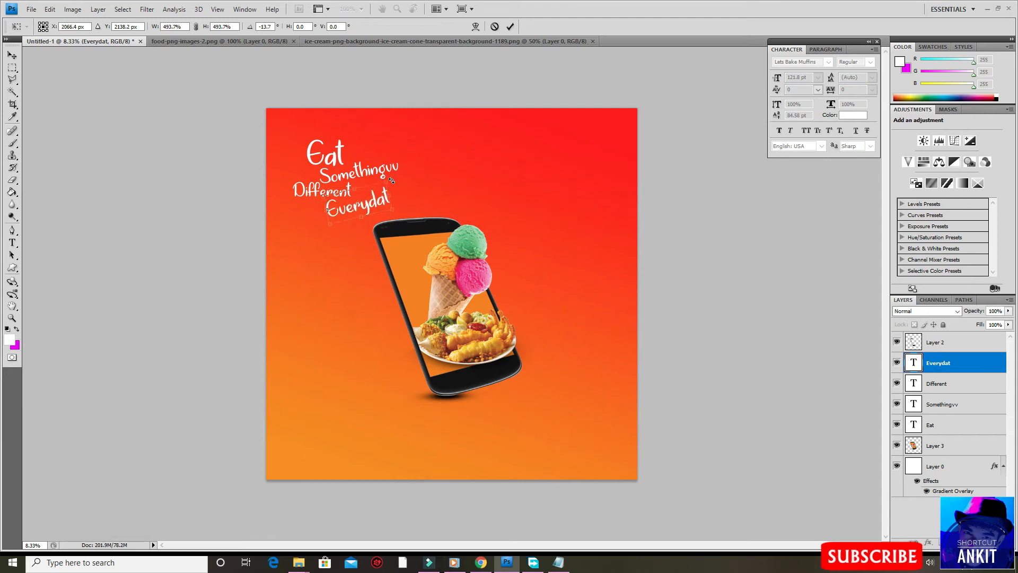
{"action": "key", "text": "Return"}
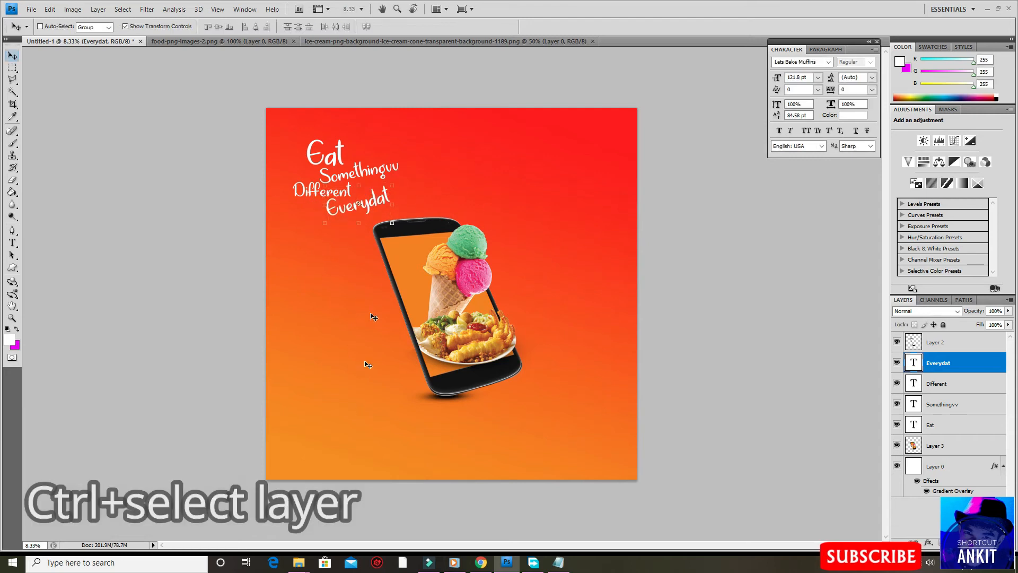
Merge the four headline text layers into one and move the headline slightly upward.
{"action": "left_click", "coordinate": [951, 382], "text": "ctrl"}
{"action": "left_click", "coordinate": [952, 404], "text": "ctrl"}
{"action": "left_click", "coordinate": [947, 427], "text": "ctrl"}
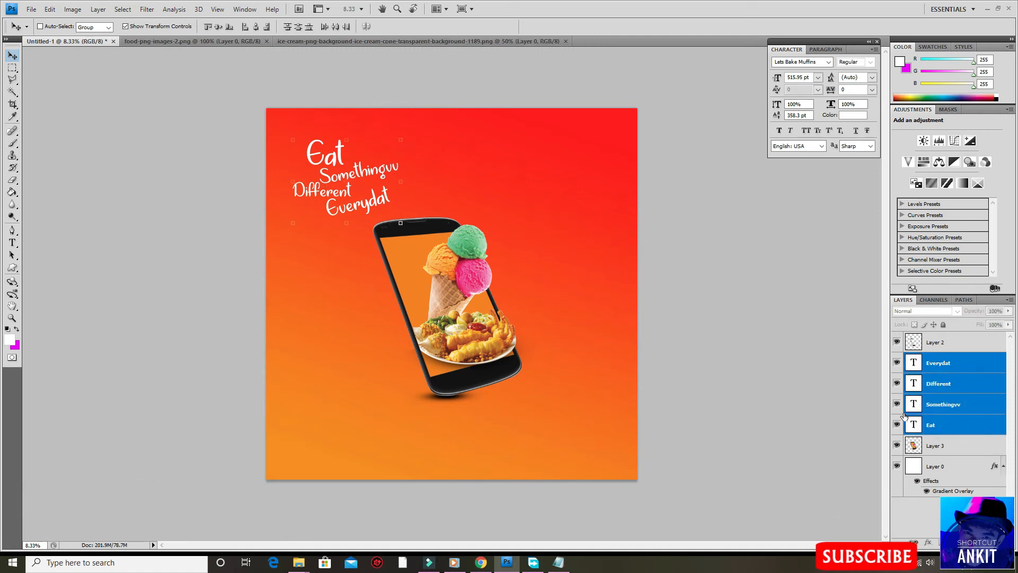
{"action": "key", "text": "ctrl+e"}
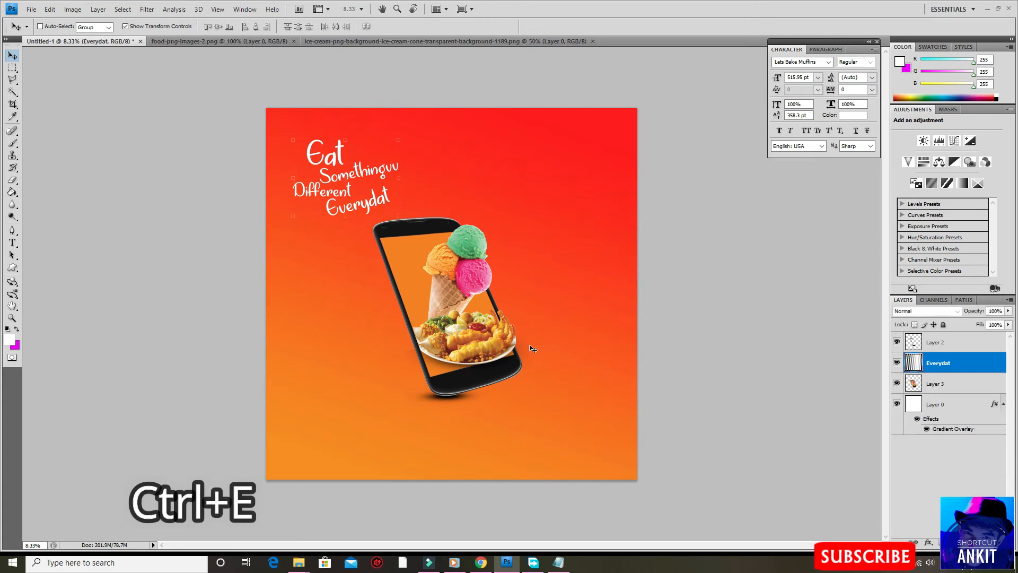
{"action": "mouse_move", "coordinate": [363, 185]}
{"action": "left_mouse_down"}
{"action": "mouse_move", "coordinate": [374, 179]}
{"action": "mouse_move", "coordinate": [367, 174]}
{"action": "left_mouse_up"}
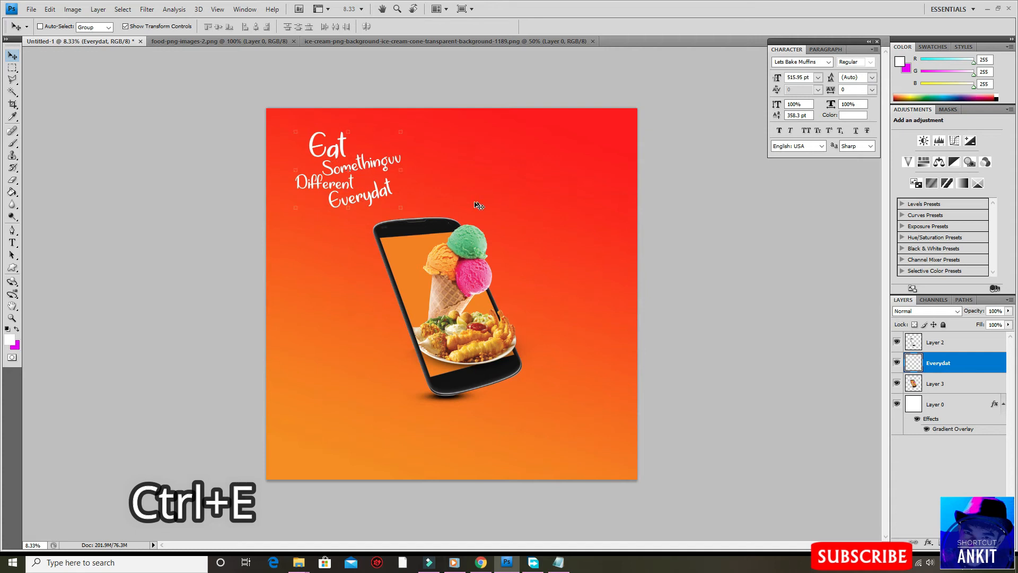
Add the text "now order online" in the design's lower-left area and enlarge it to span most of the space beside the phone.
{"action": "left_click", "coordinate": [532, 562]}
{"action": "left_click", "coordinate": [506, 562]}
{"action": "key", "text": "t"}
{"action": "left_click", "coordinate": [314, 396]}
{"action": "type", "text": "now order online"}
{"action": "key", "text": "ctrl+t"}
{"action": "left_click_drag", "start_coordinate": [366, 369], "coordinate": [395, 382]}
{"action": "key", "text": "Return"}
{"action": "key", "text": "v"}
Copy "Download the app now" from Notepad and paste it as a new text line under "now order online".
{"action": "key", "text": "t"}
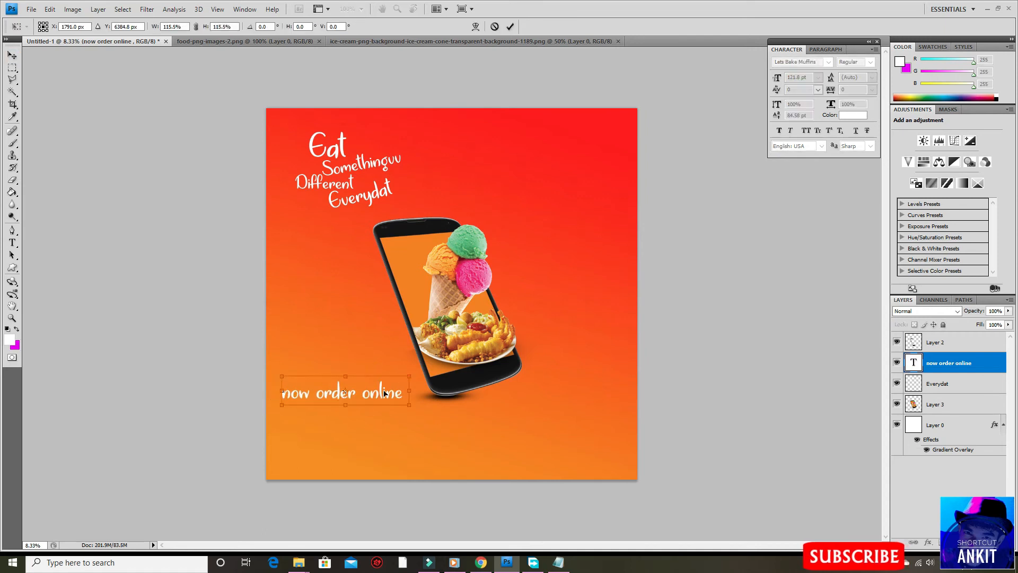
{"action": "left_click", "coordinate": [533, 562]}
{"action": "left_click_drag", "start_coordinate": [434, 316], "coordinate": [586, 316]}
{"action": "right_click", "coordinate": [567, 318]}
{"action": "left_click", "coordinate": [586, 355]}
{"action": "left_click", "coordinate": [506, 561]}
{"action": "left_click", "coordinate": [291, 409]}
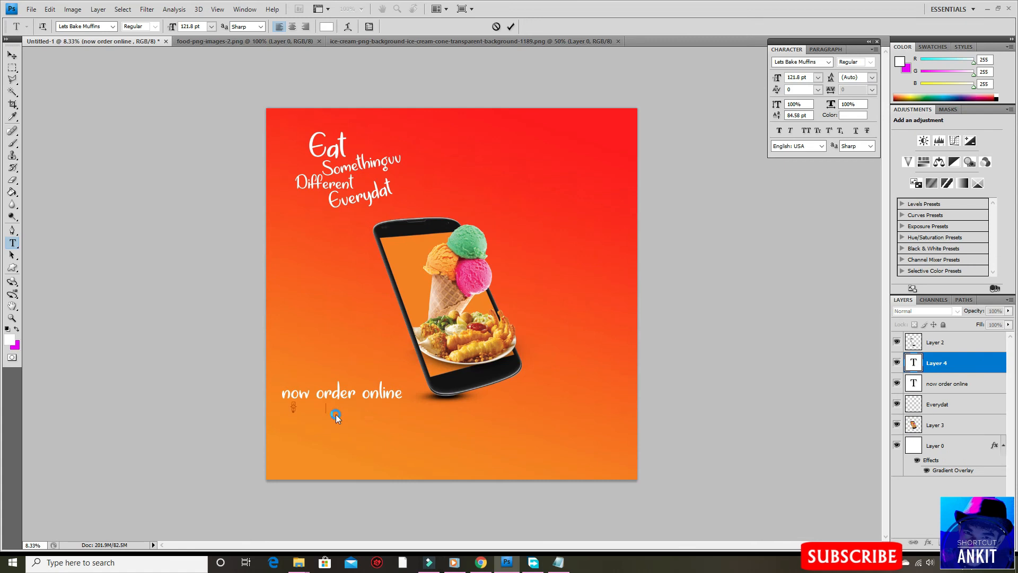
{"action": "key", "text": "ctrl+v"}
{"action": "key", "text": "ctrl+Return"}
Enlarge "Download the app now" and align it under the start of "now order online".
{"action": "key", "text": "v"}
{"action": "key", "text": "ctrl+t"}
{"action": "left_click_drag", "start_coordinate": [325, 411], "coordinate": [421, 403]}
{"action": "key", "text": "Return"}
{"action": "key", "text": "ctrl+t"}
{"action": "key", "text": "Return"}
{"action": "left_click", "coordinate": [962, 388]}
{"action": "left_click", "coordinate": [962, 365]}
Bring the Google Play badge en_badge_web_generic.png from New folder (2) into the design and fit it below "Download the app now".
{"action": "left_click", "coordinate": [298, 562]}
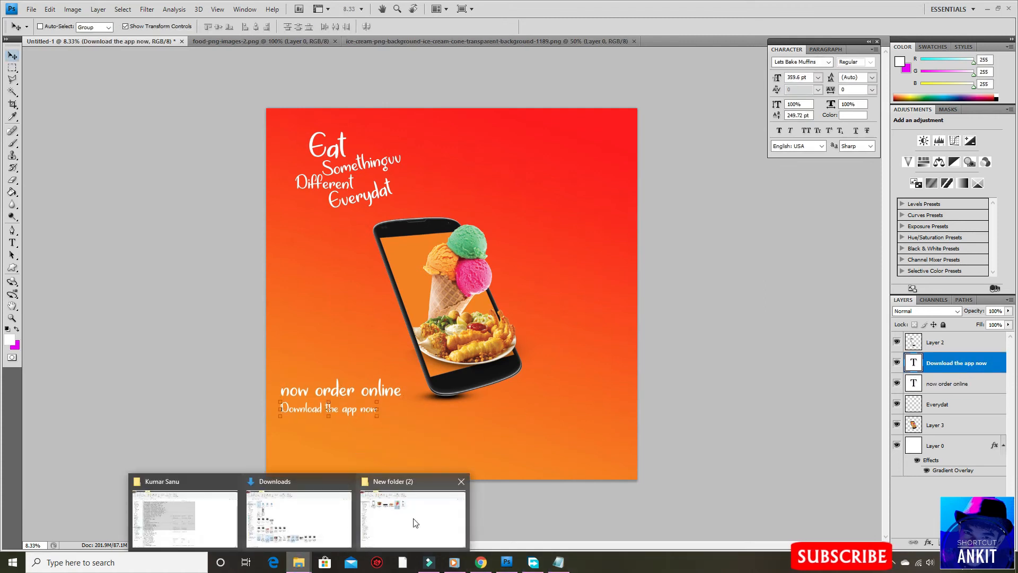
{"action": "left_click", "coordinate": [414, 523]}
{"action": "left_click_drag", "start_coordinate": [238, 133], "coordinate": [635, 500]}
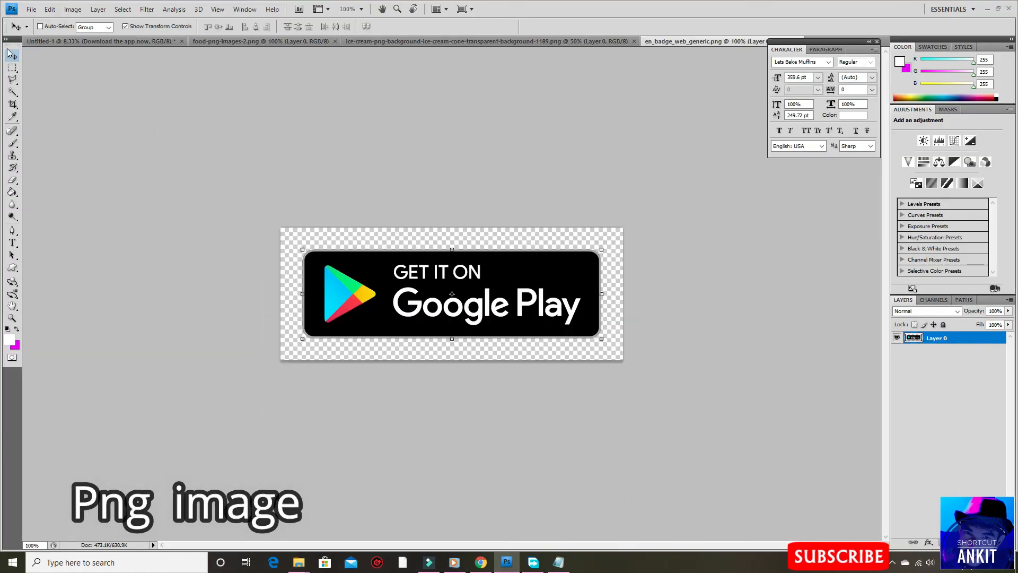
{"action": "left_click_drag", "start_coordinate": [555, 310], "coordinate": [348, 443]}
{"action": "key", "text": "ctrl+t"}
{"action": "key", "text": "Return"}
{"action": "key", "text": "Return"}
{"action": "key", "text": "t"}
{"action": "left_click", "coordinate": [490, 464]}
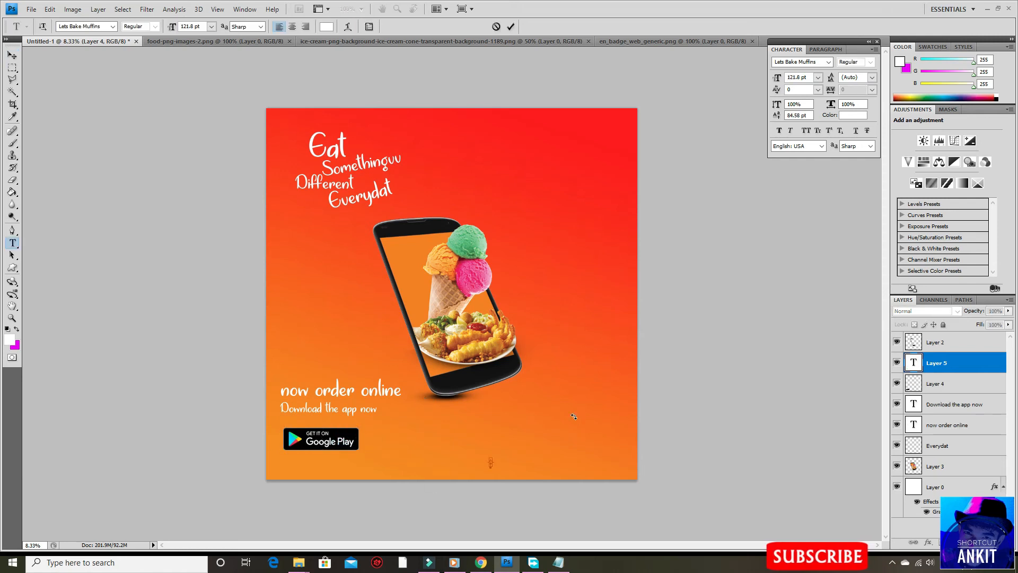
{"action": "left_click", "coordinate": [11, 55]}
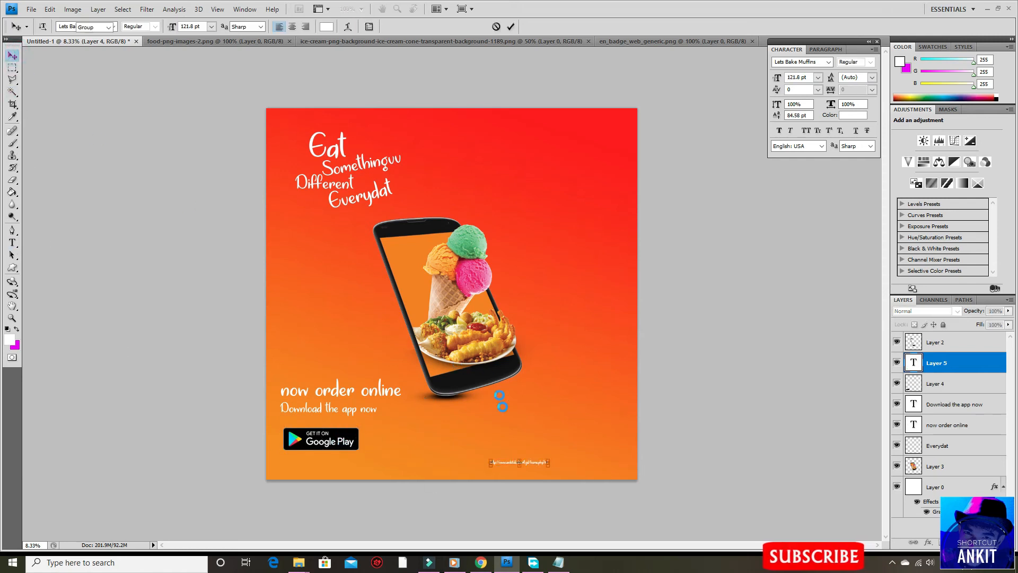
{"action": "left_click_drag", "start_coordinate": [549, 459], "coordinate": [567, 441]}
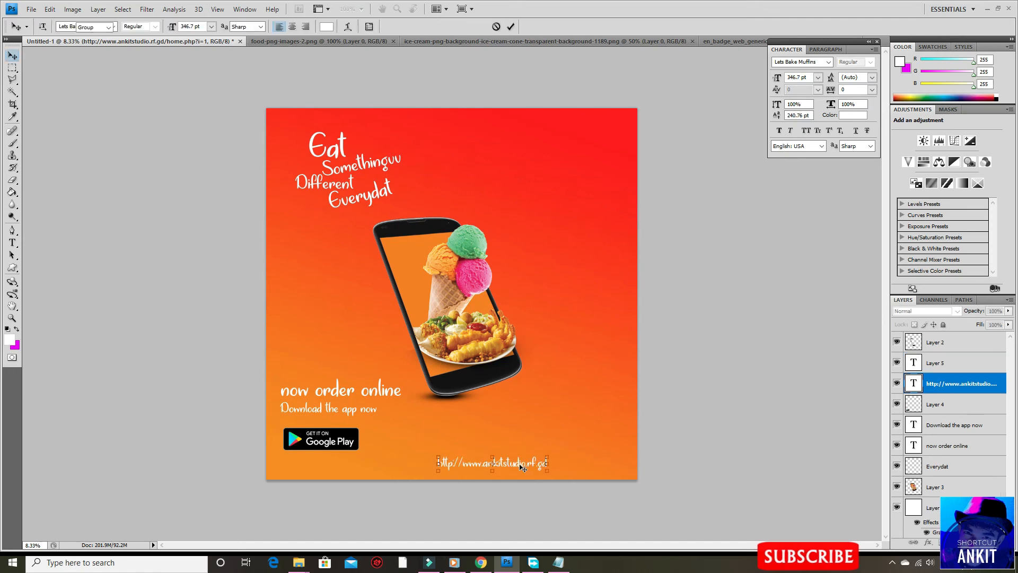
{"action": "left_click", "coordinate": [11, 55]}
{"action": "left_click_drag", "start_coordinate": [520, 465], "coordinate": [591, 463]}
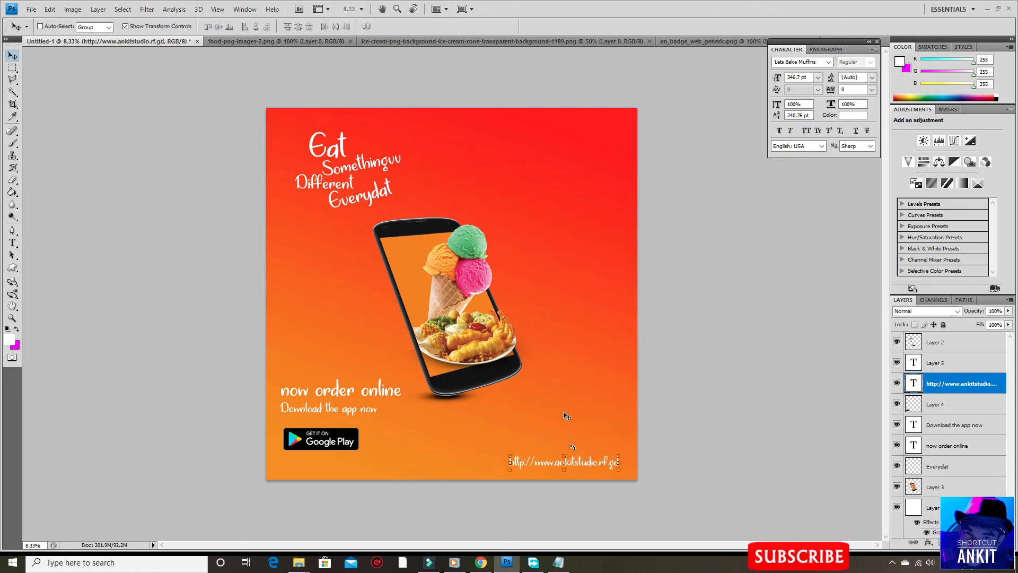
{"action": "left_click", "coordinate": [436, 422], "text": "ctrl"}
{"action": "left_click_drag", "start_coordinate": [534, 406], "coordinate": [561, 425]}
{"action": "key", "text": "ctrl+z"}
{"action": "key", "text": "Escape"}
Merge the phone artwork with Layer 2, then enlarge it and shift it slightly to the right.
{"action": "left_click", "coordinate": [946, 346], "text": "ctrl"}
{"action": "key", "text": "ctrl+e"}
{"action": "key", "text": "Return"}
{"action": "left_click_drag", "start_coordinate": [459, 329], "coordinate": [479, 329]}
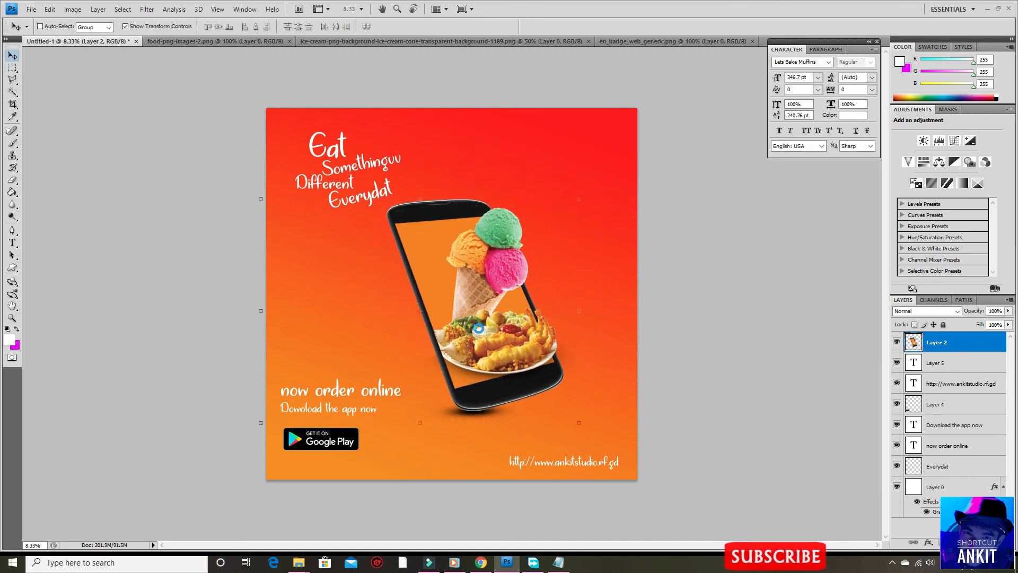
Choose a curved-arrow brush tip, size it to 862 px and stamp a white arrow on a new layer beside the phone.
{"action": "key", "text": "b"}
{"action": "right_click", "coordinate": [389, 270]}
{"action": "left_click_drag", "start_coordinate": [609, 454], "coordinate": [612, 373]}
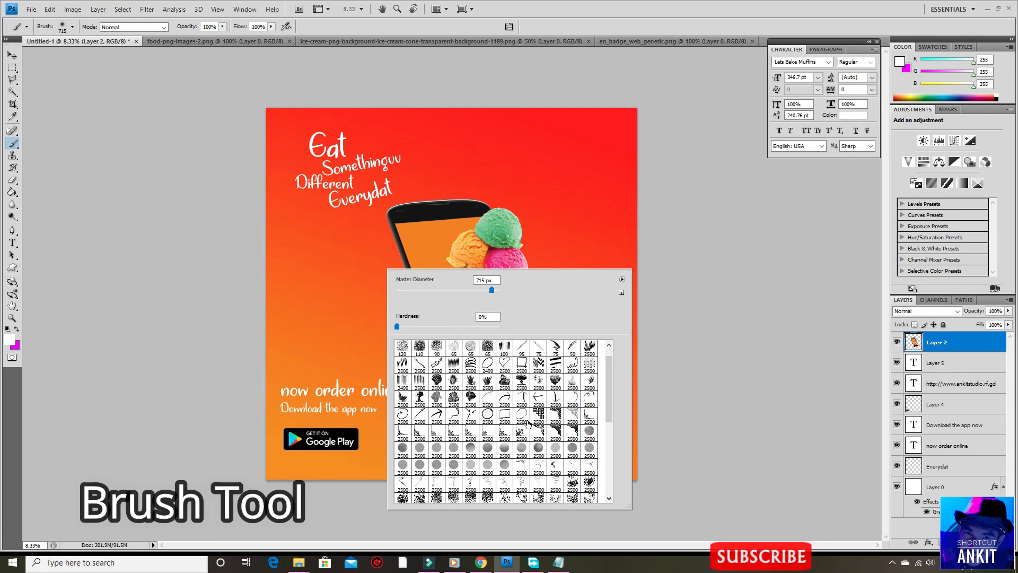
{"action": "left_click", "coordinate": [590, 399]}
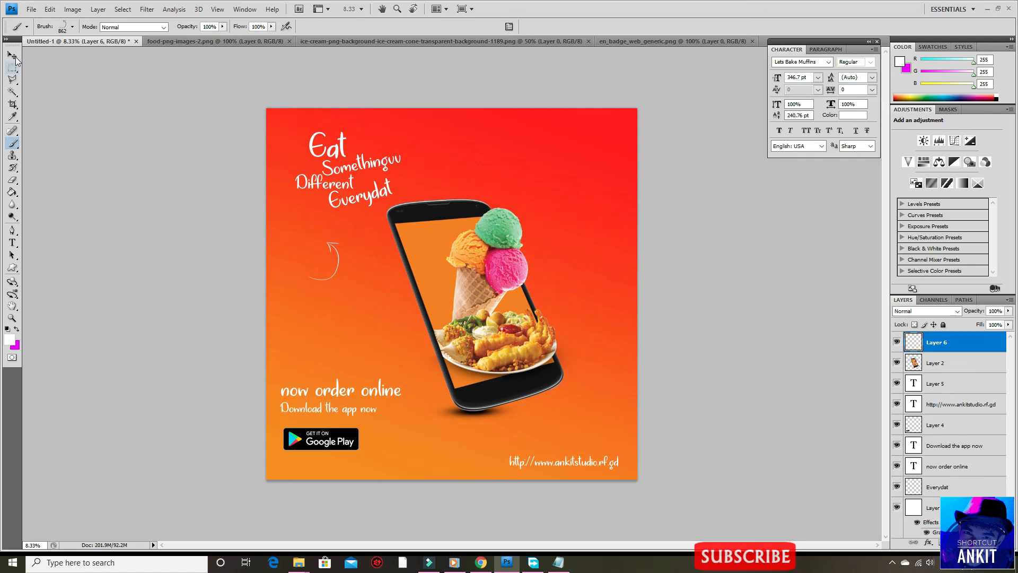
Duplicate the arrow, mirror and rotate the copy about -29.3°, and place it under the word "Different".
{"action": "key", "text": "ctrl+t"}
{"action": "mouse_move", "coordinate": [350, 244]}
{"action": "left_mouse_down"}
{"action": "mouse_move", "coordinate": [355, 260]}
{"action": "mouse_move", "coordinate": [387, 201]}
{"action": "mouse_move", "coordinate": [406, 201]}
{"action": "left_mouse_up"}
{"action": "key", "text": "ctrl+z"}
{"action": "left_click_drag", "start_coordinate": [329, 189], "coordinate": [347, 225]}
{"action": "left_click", "coordinate": [893, 562]}
{"action": "left_click", "coordinate": [326, 272]}
{"action": "key", "text": "Return"}
{"action": "key", "text": "ctrl+t"}
{"action": "key", "text": "Return"}
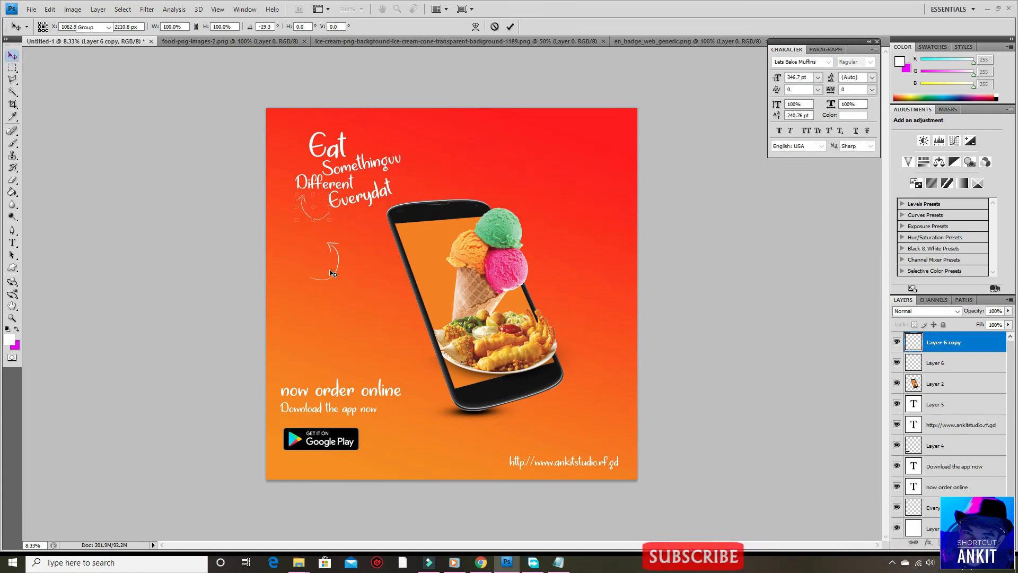
Enlarge and rotate the original arrow, placing it below the phone so that it points at the website address.
{"action": "right_click", "coordinate": [330, 267]}
{"action": "left_click", "coordinate": [334, 272]}
{"action": "left_click_drag", "start_coordinate": [339, 261], "coordinate": [284, 261]}
{"action": "left_click_drag", "start_coordinate": [333, 253], "coordinate": [579, 420]}
{"action": "key", "text": "Return"}
{"action": "key", "text": "ctrl+t"}
{"action": "left_click_drag", "start_coordinate": [589, 402], "coordinate": [604, 399]}
{"action": "key", "text": "Return"}
{"action": "left_click", "coordinate": [16, 138]}
{"action": "left_click", "coordinate": [362, 329]}
{"action": "key", "text": "v"}
{"action": "key", "text": "ctrl+z"}
Stamp another arrow on a new layer, flip, enlarge and rotate it 37°, and place it above "now order online" pointing at the phone.
{"action": "left_click", "coordinate": [13, 143]}
{"action": "key", "text": "ctrl+shift+alt+n"}
{"action": "left_click", "coordinate": [340, 307]}
{"action": "key", "text": "v"}
{"action": "left_click_drag", "start_coordinate": [356, 307], "coordinate": [284, 303]}
{"action": "left_click_drag", "start_coordinate": [338, 282], "coordinate": [377, 337]}
{"action": "key", "text": "Return"}
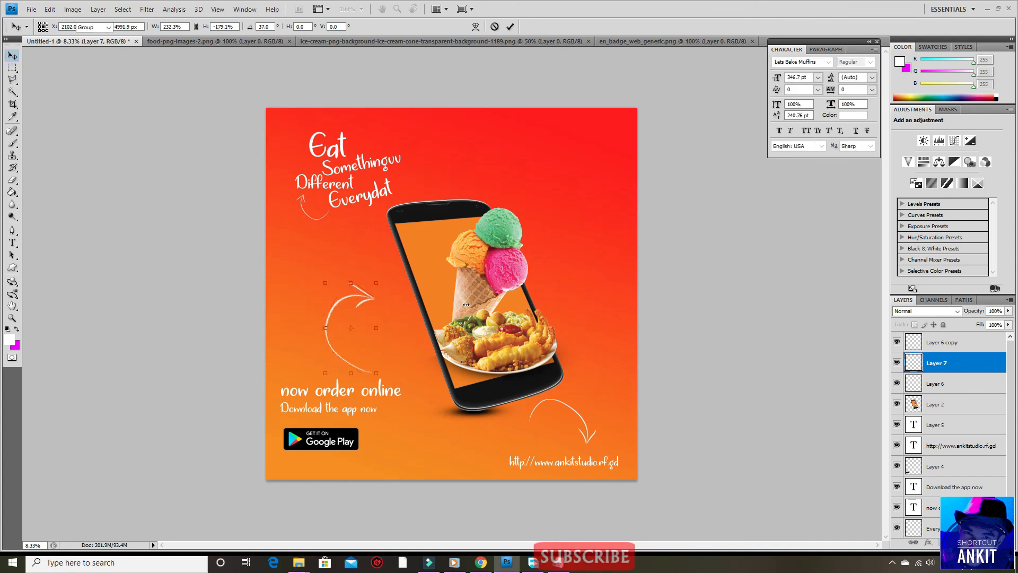
{"action": "left_click", "coordinate": [13, 143]}
{"action": "left_click", "coordinate": [453, 159]}
{"action": "left_click", "coordinate": [16, 55]}
{"action": "key", "text": "ctrl+t"}
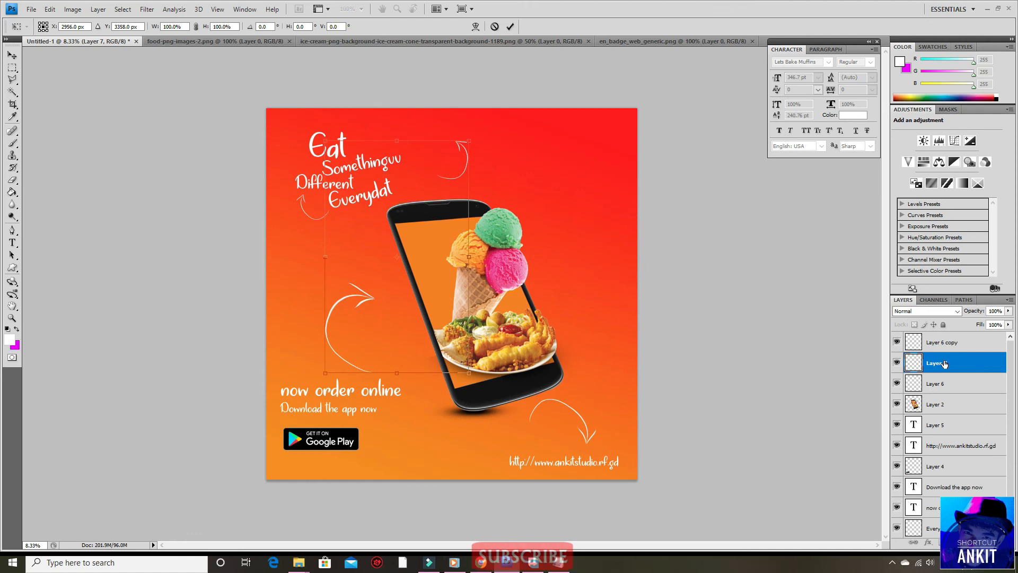
{"action": "key", "text": "Return"}
{"action": "key", "text": "e"}
{"action": "right_click", "coordinate": [507, 170]}
{"action": "left_click", "coordinate": [504, 169]}
{"action": "mouse_move", "coordinate": [455, 140]}
{"action": "left_mouse_down"}
{"action": "mouse_move", "coordinate": [465, 169]}
{"action": "mouse_move", "coordinate": [442, 178]}
{"action": "mouse_move", "coordinate": [418, 158]}
{"action": "left_mouse_up"}
Stamp a curved arrow on a new layer, then enlarge and rotate it to run from the headline down to the phone's top edge.
{"action": "key", "text": "ctrl+shift+alt+n"}
{"action": "left_click", "coordinate": [12, 143]}
{"action": "left_click", "coordinate": [439, 160]}
{"action": "left_click", "coordinate": [11, 57]}
{"action": "key", "text": "ctrl+t"}
{"action": "left_click_drag", "start_coordinate": [475, 170], "coordinate": [438, 101]}
{"action": "mouse_move", "coordinate": [419, 181]}
{"action": "left_mouse_down"}
{"action": "mouse_move", "coordinate": [449, 226]}
{"action": "mouse_move", "coordinate": [434, 189]}
{"action": "left_mouse_up"}
{"action": "left_click_drag", "start_coordinate": [479, 154], "coordinate": [482, 190]}
{"action": "key", "text": "Return"}
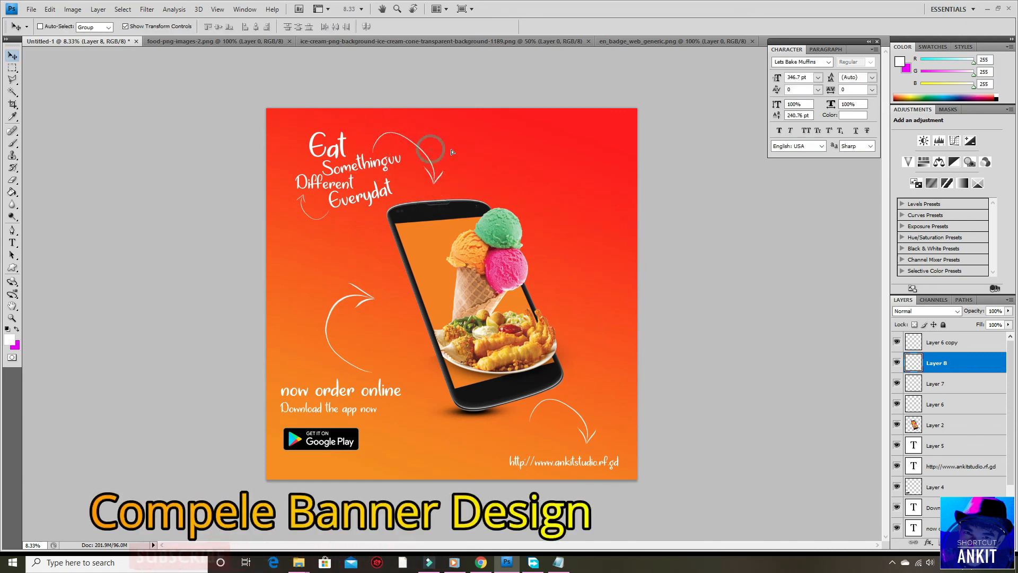